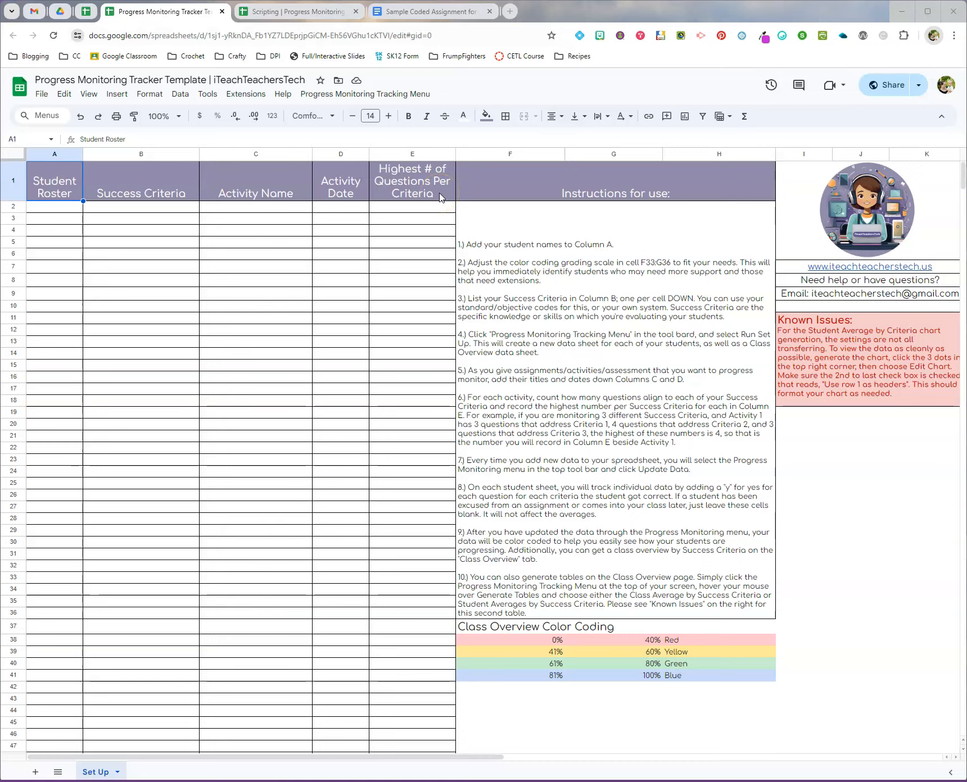
Step: Examine the standard codes on the questions in the sample coded assignment and return to the tracker template
{"action": "left_click", "coordinate": [439, 12]}
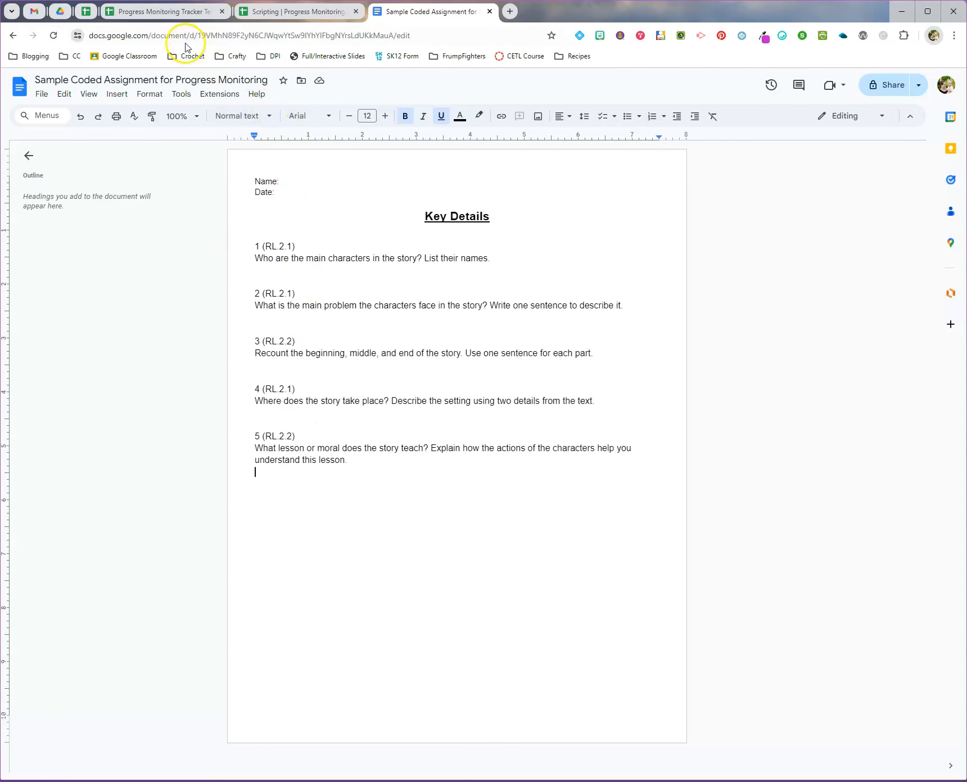
{"action": "left_click", "coordinate": [173, 17]}
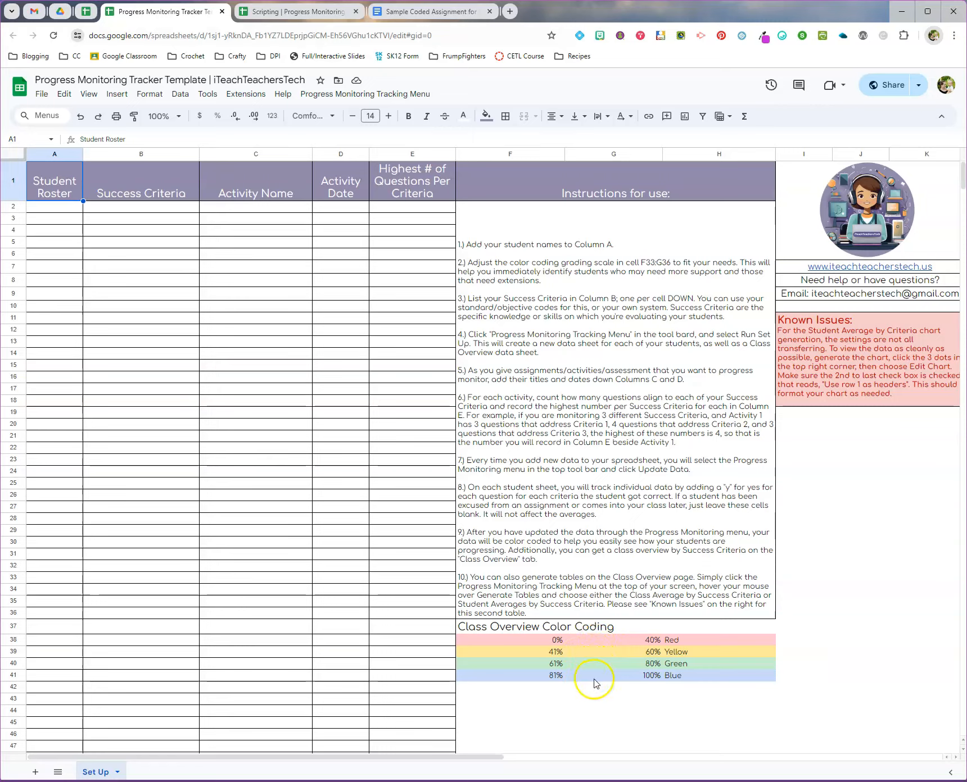
Step: Set the red range's lower limit in the Class Overview Color Coding scale to 5% and undo the change
{"action": "left_click", "coordinate": [553, 640]}
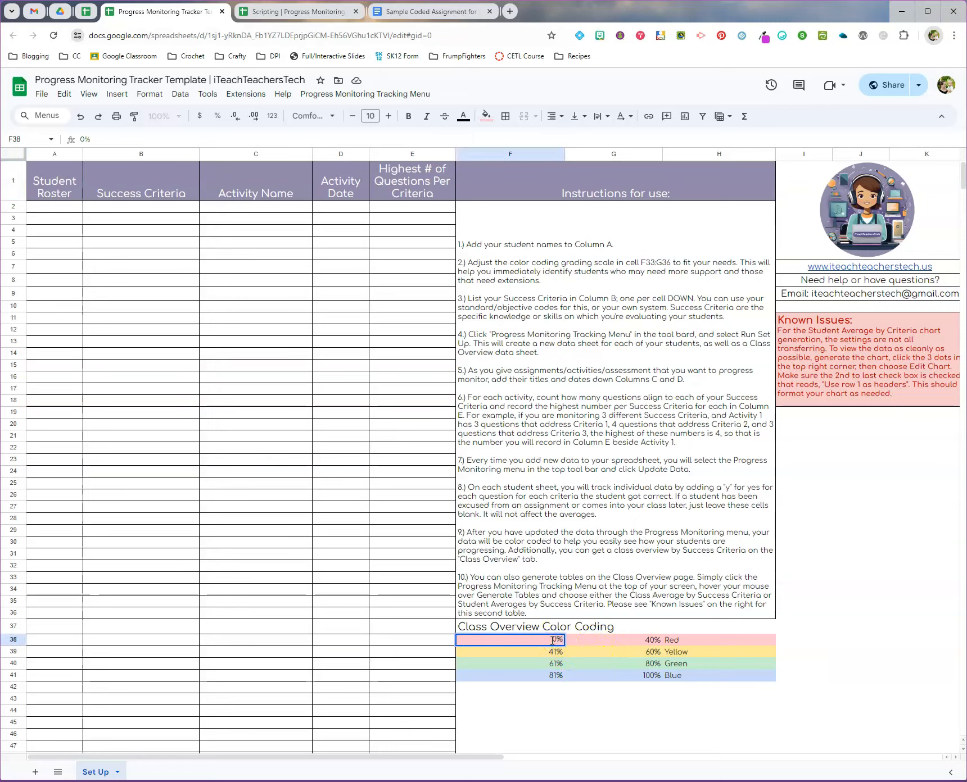
{"action": "type", "text": "5"}
{"action": "key", "text": "Return"}
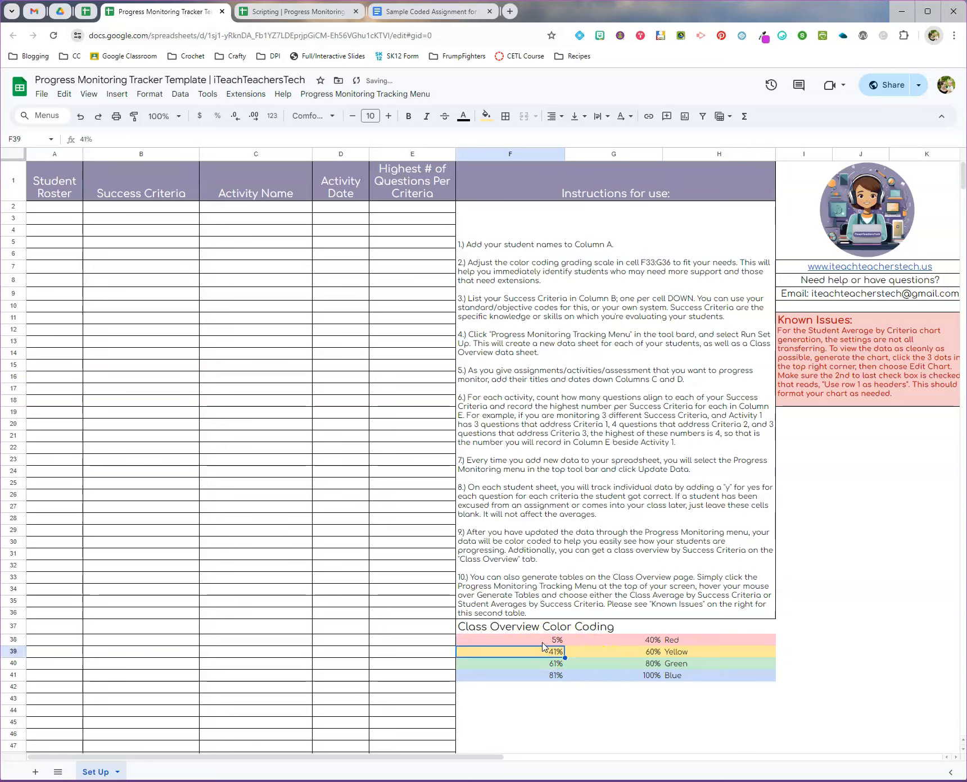
{"action": "key", "text": "ctrl+z"}
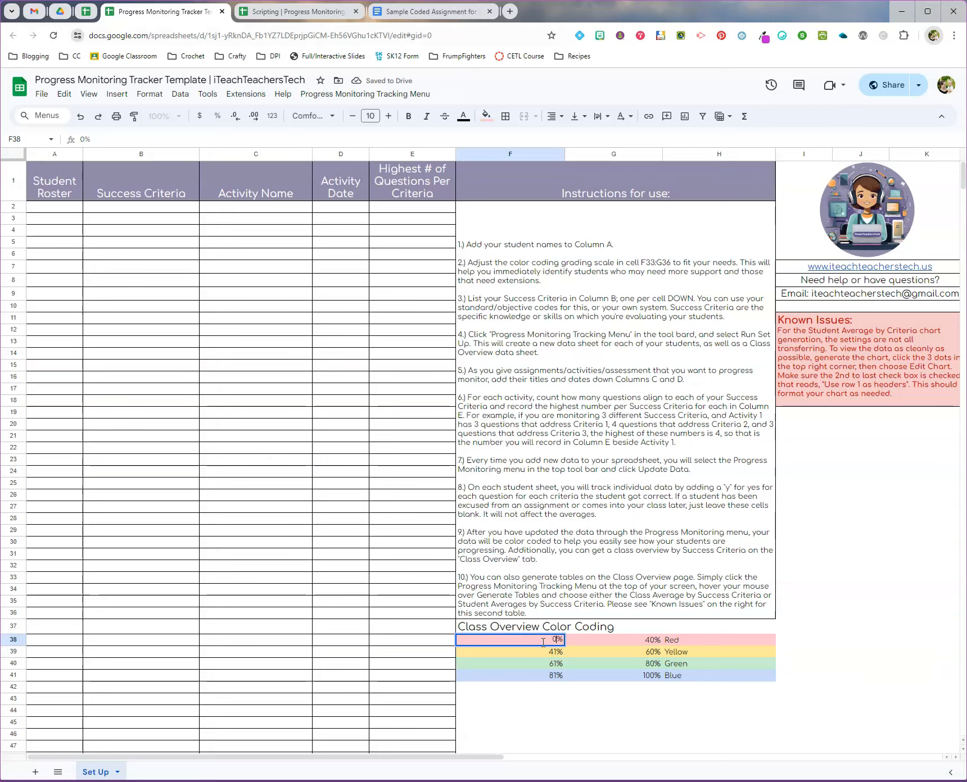
{"action": "left_click", "coordinate": [587, 711]}
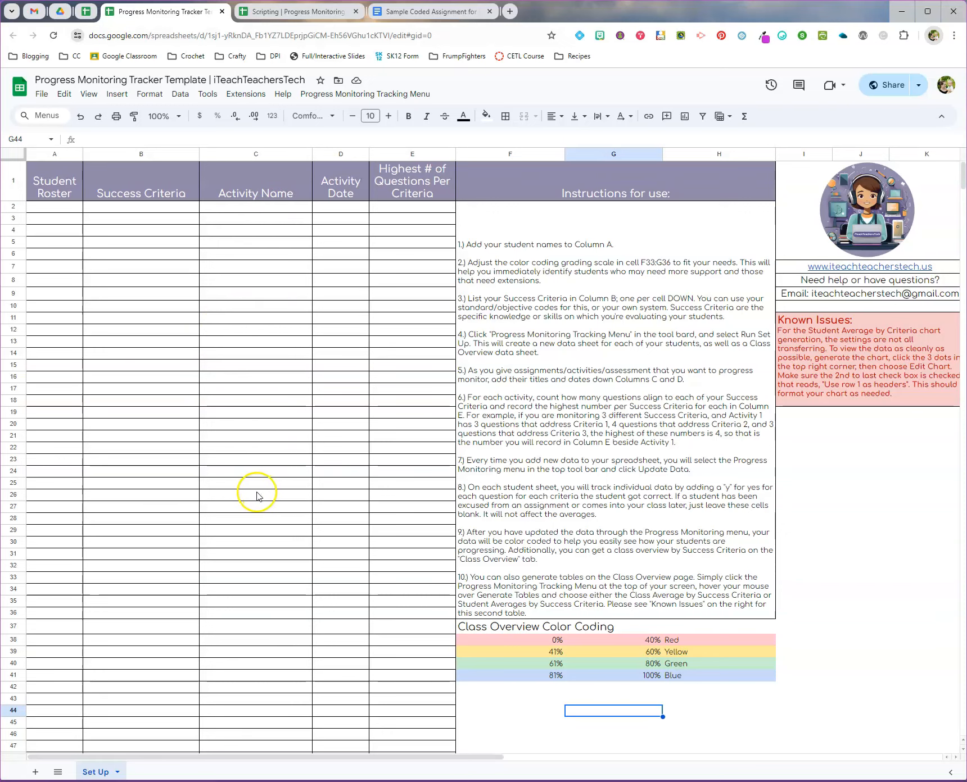
Step: In the Scripting copy of the tracker, run the set-up to generate the student sheets and return to the Set Up sheet
{"action": "left_click", "coordinate": [265, 11]}
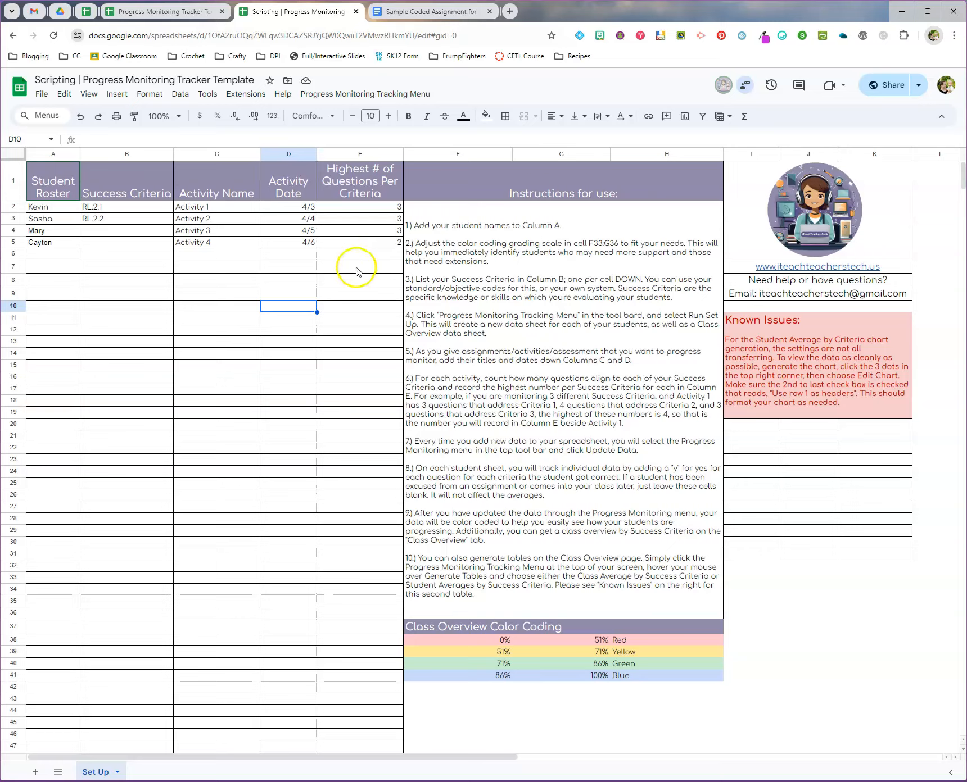
{"action": "left_click", "coordinate": [333, 100]}
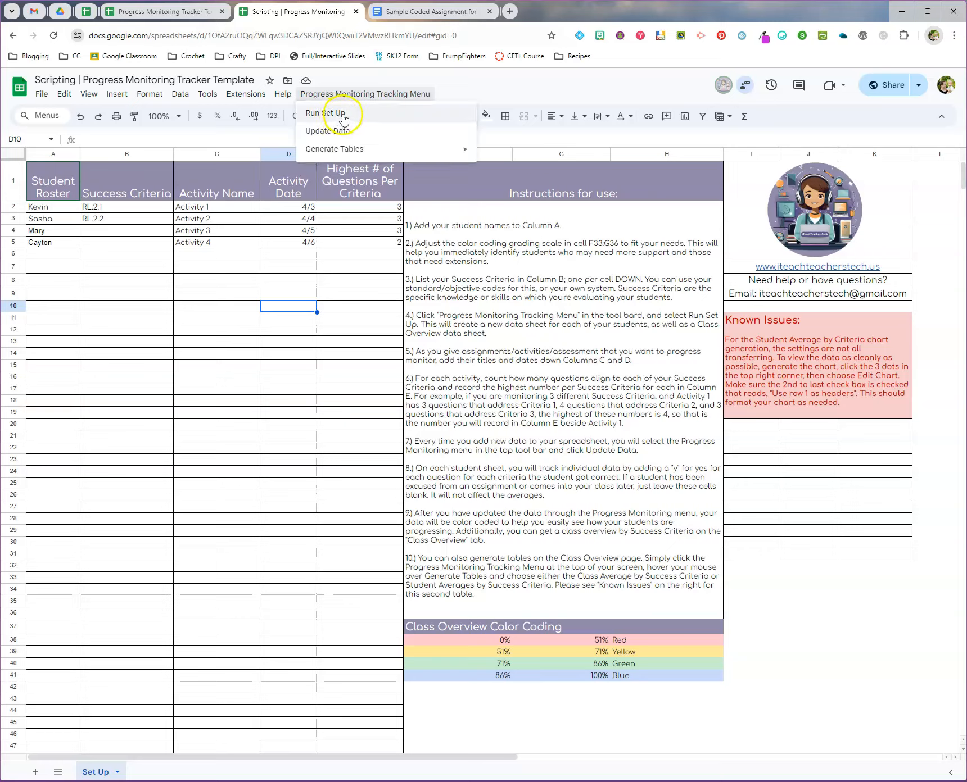
{"action": "left_click", "coordinate": [342, 116]}
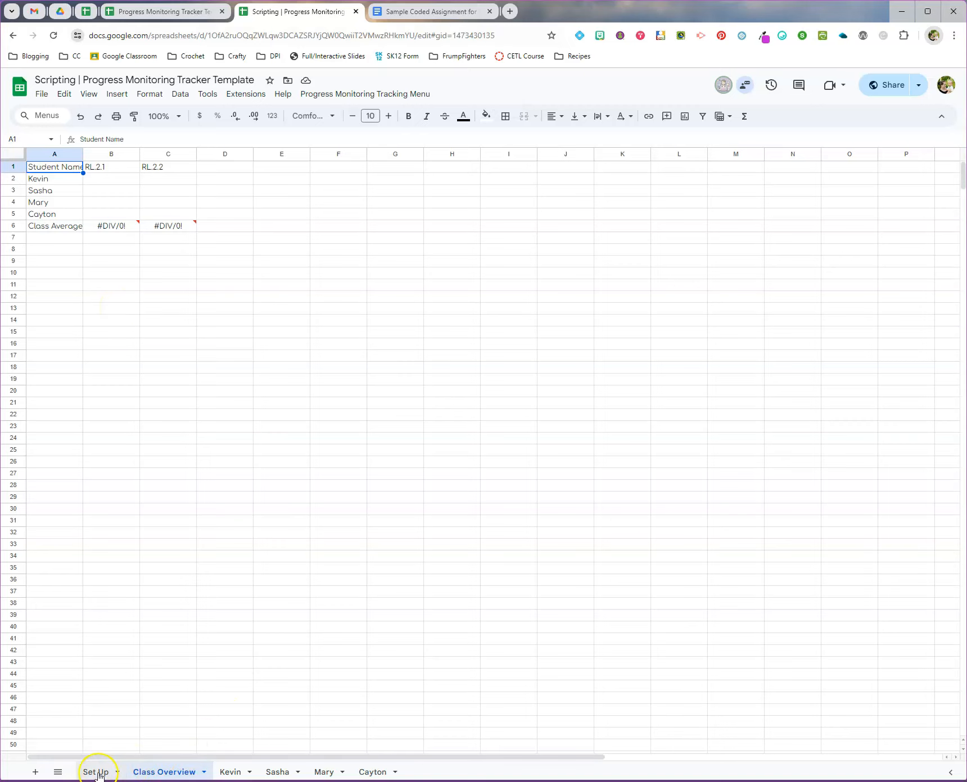
{"action": "left_click", "coordinate": [96, 772]}
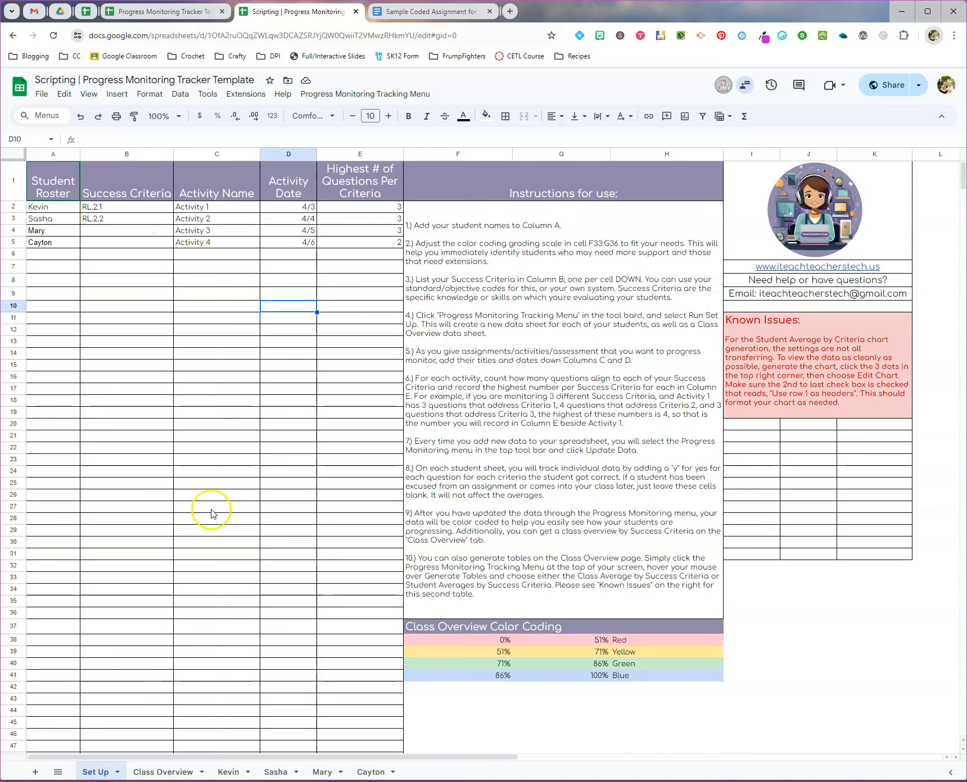
Step: On the first student's sheet, record Activity 1 results y, y, n for RL.2.1 in C6:C8
{"action": "left_click", "coordinate": [227, 772]}
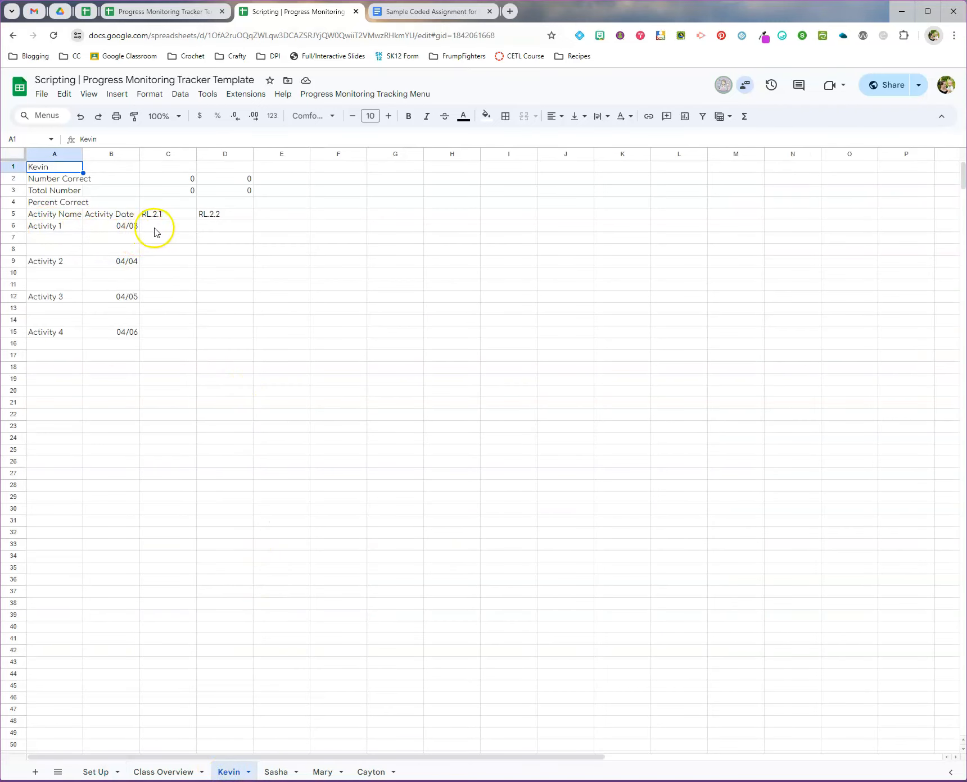
{"action": "left_click", "coordinate": [156, 230]}
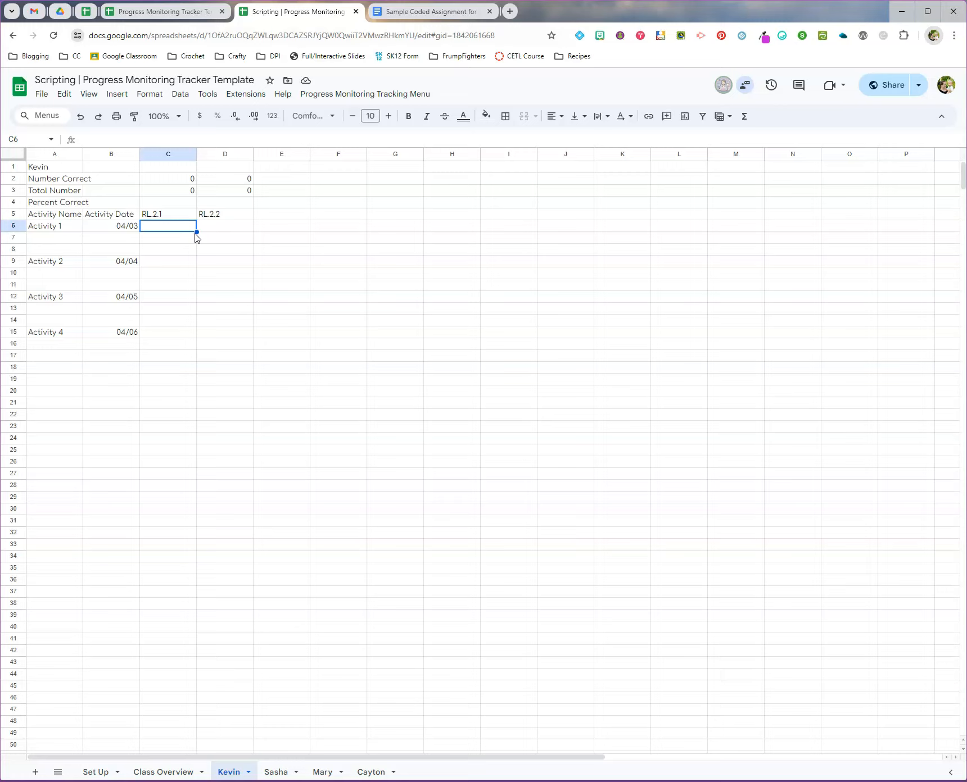
{"action": "type", "text": "y"}
{"action": "key", "text": "Return"}
{"action": "type", "text": "y"}
{"action": "key", "text": "Return"}
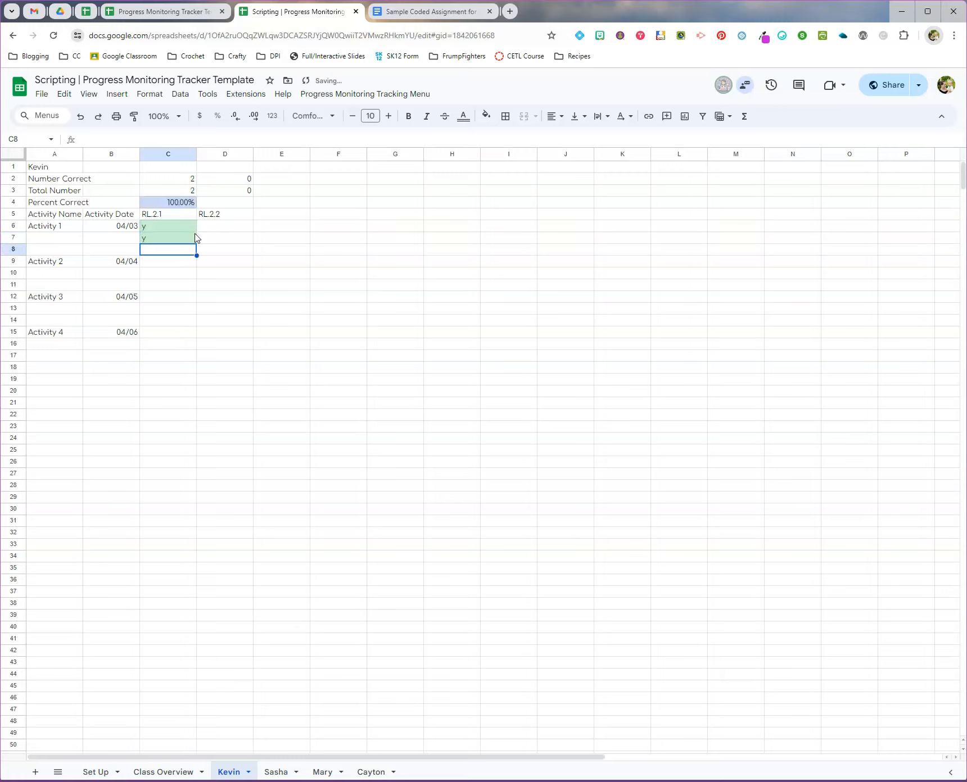
{"action": "type", "text": "n"}
{"action": "key", "text": "Return"}
Step: Record the first student's Activity 2 results n, n, y for RL.2.1 in C9:C11
{"action": "type", "text": "n"}
{"action": "key", "text": "Return"}
{"action": "type", "text": "n"}
{"action": "key", "text": "Return"}
{"action": "type", "text": "y"}
{"action": "key", "text": "Return"}
Step: Record the first student's Activity 3 results y, n, n for RL.2.1 in C12:C14
{"action": "type", "text": "y"}
{"action": "key", "text": "Return"}
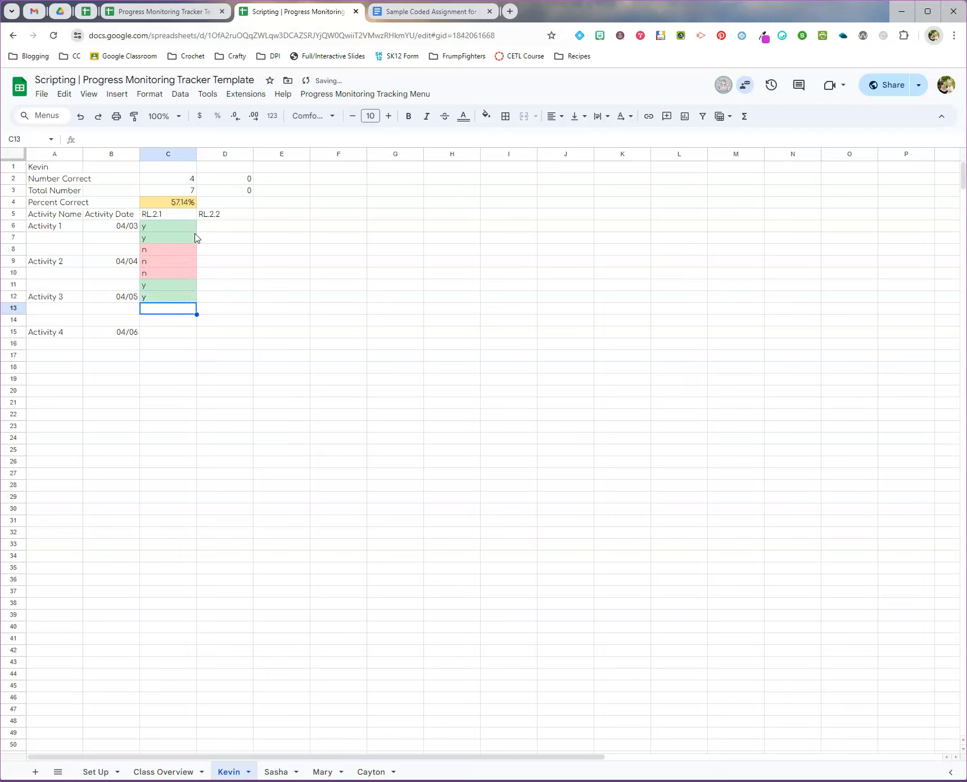
{"action": "type", "text": "n"}
{"action": "key", "text": "Return"}
{"action": "type", "text": "n"}
{"action": "key", "text": "Return"}
Step: Record y for all three of the first student's Activity 4 questions for RL.2.1 in C15:C17
{"action": "type", "text": "y"}
{"action": "key", "text": "Return"}
{"action": "type", "text": "y"}
{"action": "key", "text": "Return"}
{"action": "type", "text": "y"}
{"action": "key", "text": "Return"}
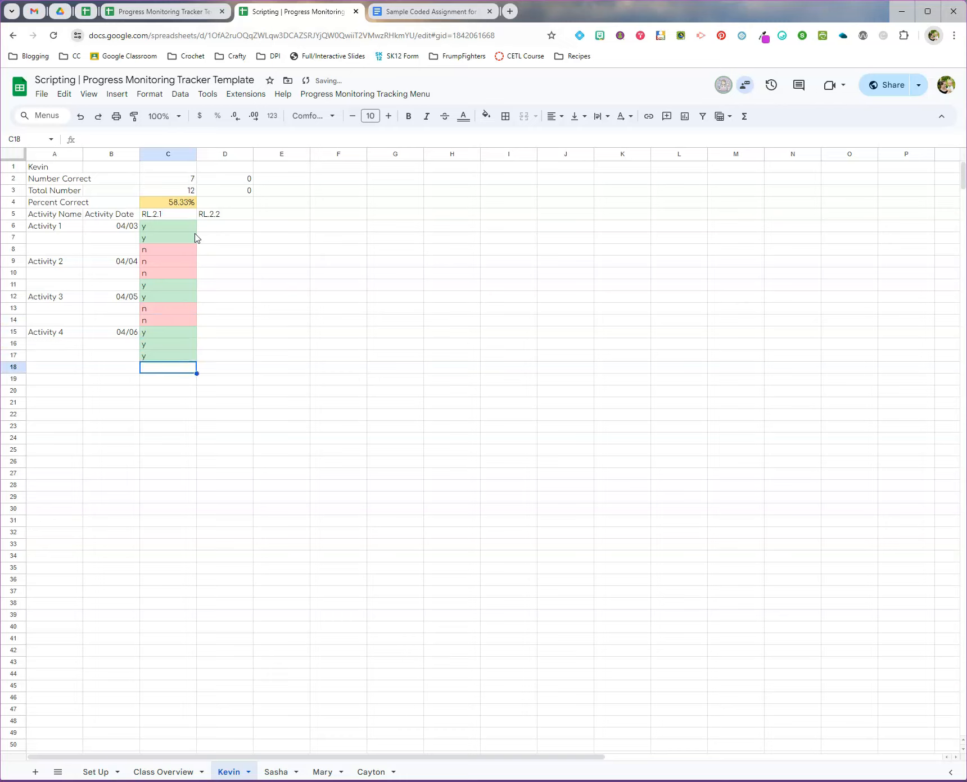
Step: Record the first student's Activity 1 results y, y for RL.2.2 in D6:D7, leaving D8 blank
{"action": "left_click", "coordinate": [222, 227]}
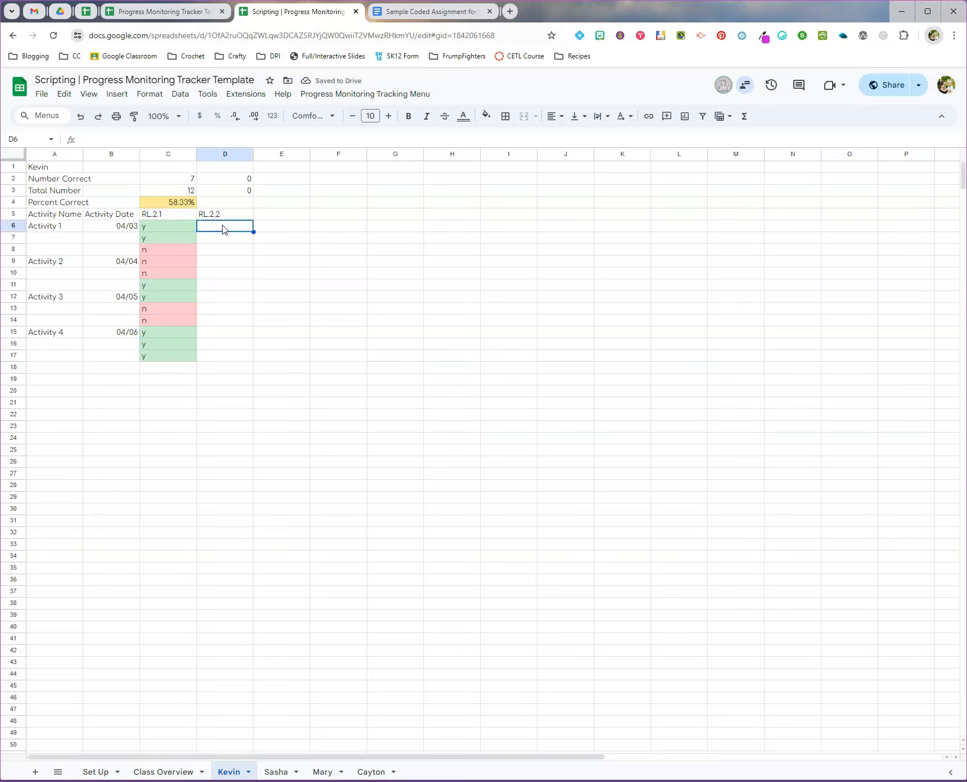
{"action": "type", "text": "y"}
{"action": "key", "text": "Return"}
{"action": "type", "text": "y"}
{"action": "key", "text": "Return"}
{"action": "key", "text": "Return"}
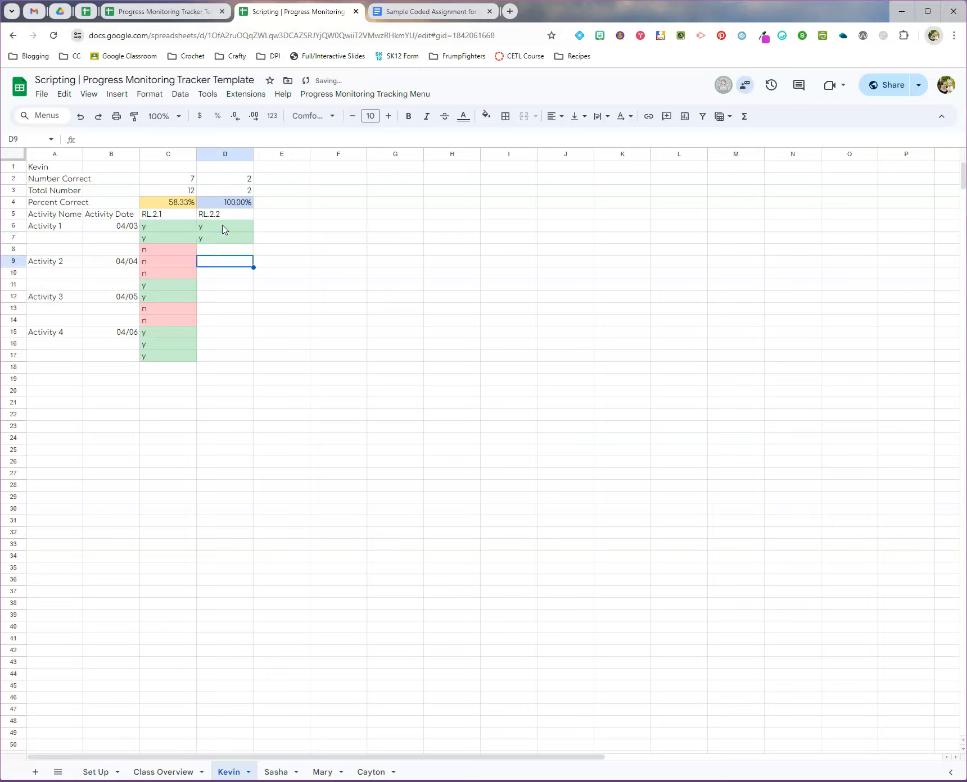
Step: Record the first student's Activity 2 results n, y, y for RL.2.2 in D9:D11
{"action": "type", "text": "n"}
{"action": "key", "text": "Return"}
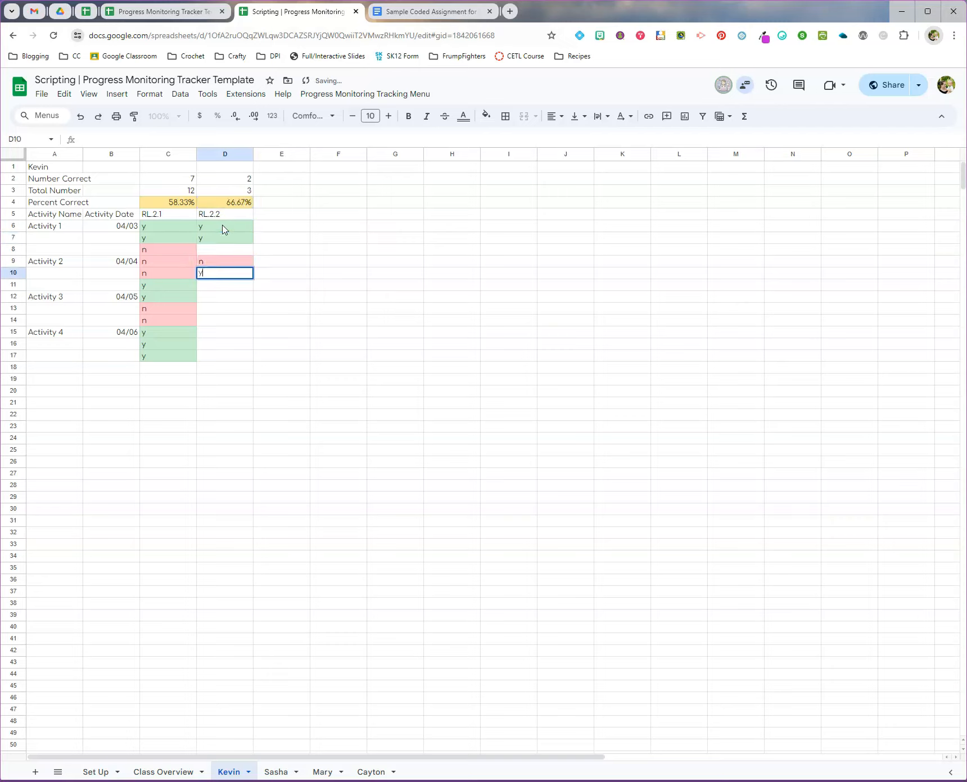
{"action": "type", "text": "y"}
{"action": "key", "text": "Return"}
{"action": "type", "text": "y"}
{"action": "key", "text": "Return"}
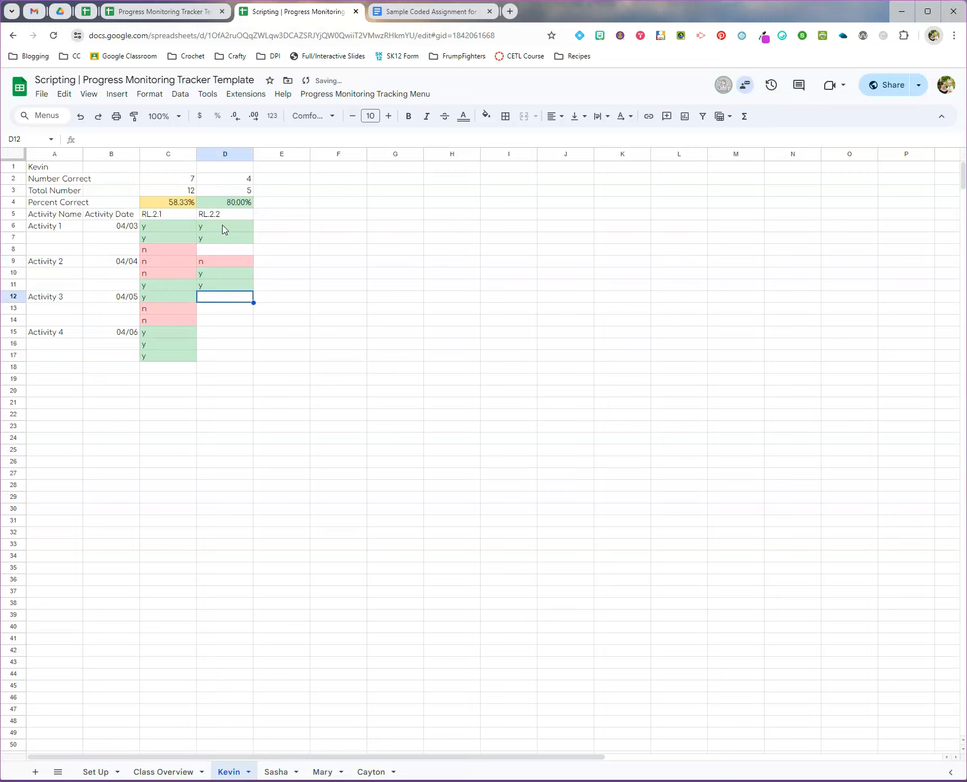
Step: Record the first student's Activity 3 results y, y, n for RL.2.2 in D12:D14
{"action": "type", "text": "y"}
{"action": "key", "text": "Return"}
{"action": "type", "text": "y"}
{"action": "key", "text": "Return"}
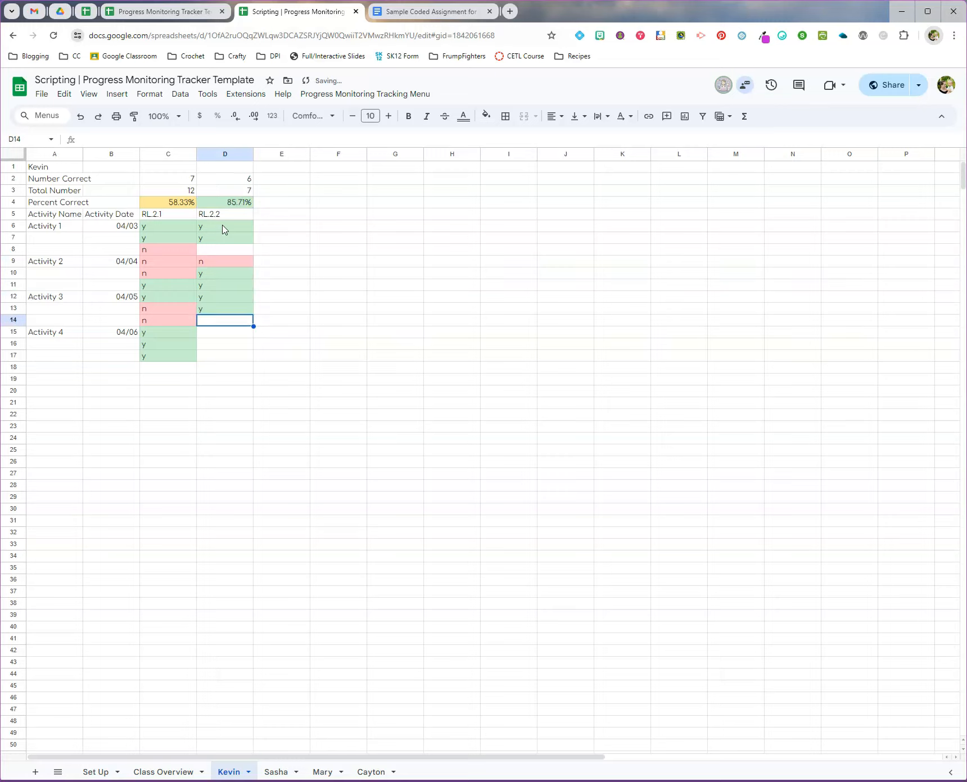
{"action": "type", "text": "n"}
{"action": "key", "text": "Return"}
Step: Record y for all three of the first student's Activity 4 questions for RL.2.2 in D15:D17
{"action": "type", "text": "y"}
{"action": "key", "text": "Return"}
{"action": "type", "text": "y"}
{"action": "key", "text": "Return"}
{"action": "type", "text": "y"}
{"action": "key", "text": "Return"}
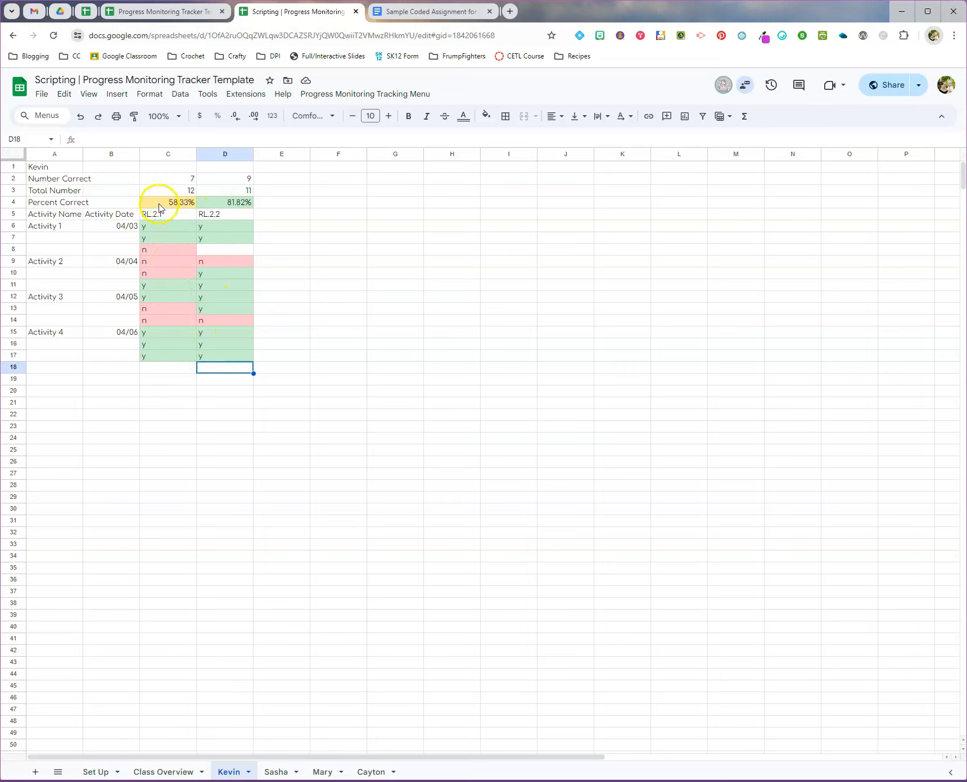
Step: On the second student's sheet, record y for every RL.2.1 question in C6:C17
{"action": "left_click", "coordinate": [276, 771]}
{"action": "left_click", "coordinate": [170, 231]}
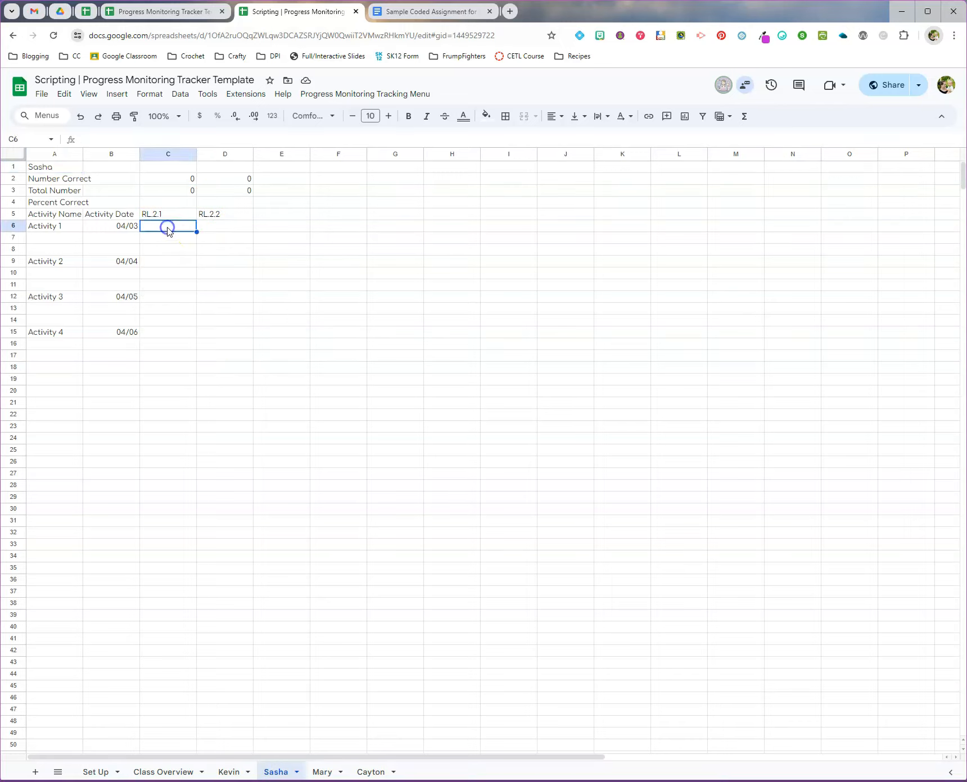
{"action": "type", "text": "y y y y y y"}
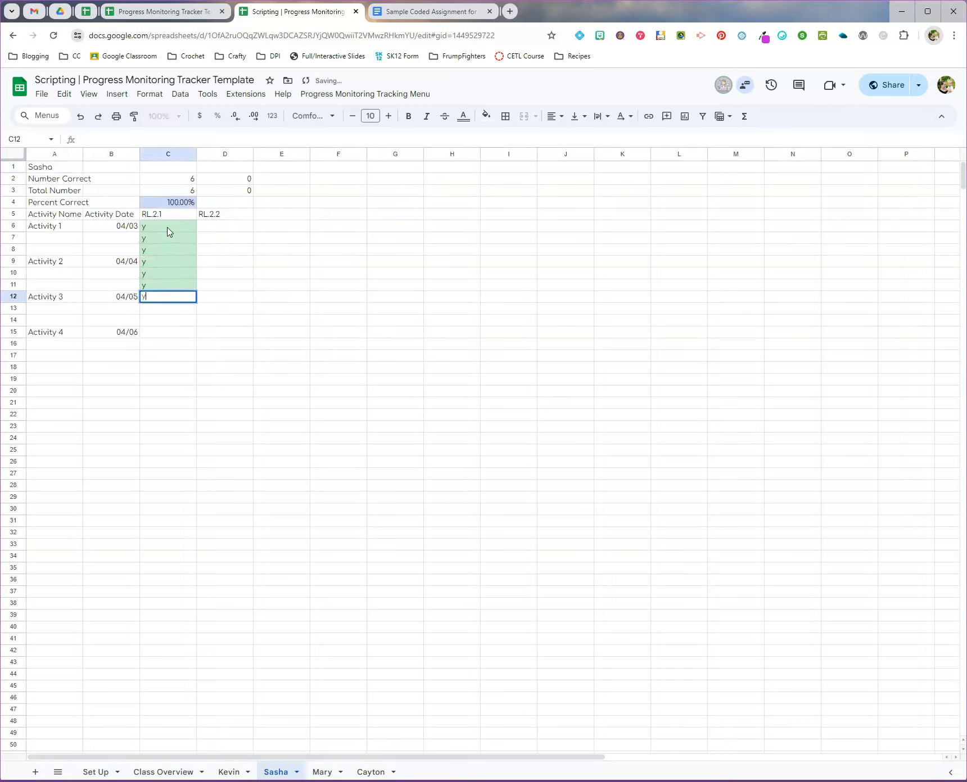
{"action": "type", "text": " y y y y y y"}
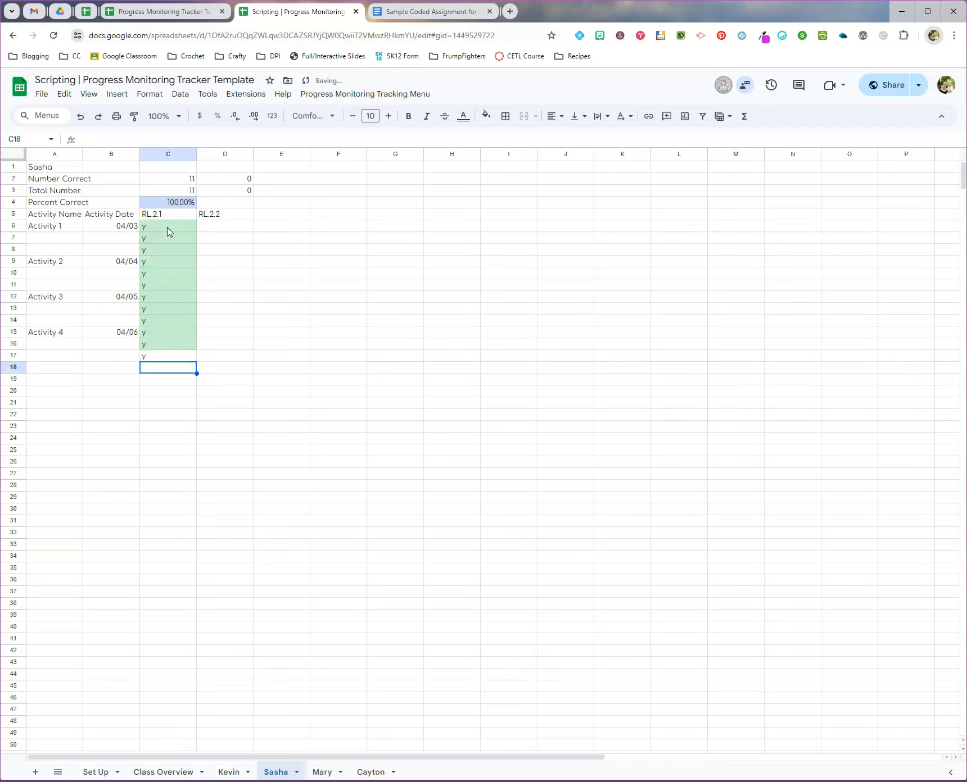
Step: Record the second student's RL.2.2 results in D6:D17 as y throughout, except n in D12
{"action": "key", "text": "Right"}
{"action": "key", "text": "Up"}
{"action": "key", "text": "Up"}
{"action": "key", "text": "Up"}
{"action": "key", "text": "Up"}
{"action": "key", "text": "Up"}
{"action": "key", "text": "Up"}
{"action": "key", "text": "Up"}
{"action": "key", "text": "Up"}
{"action": "key", "text": "Up"}
{"action": "key", "text": "Up"}
{"action": "key", "text": "Up"}
{"action": "key", "text": "Up"}
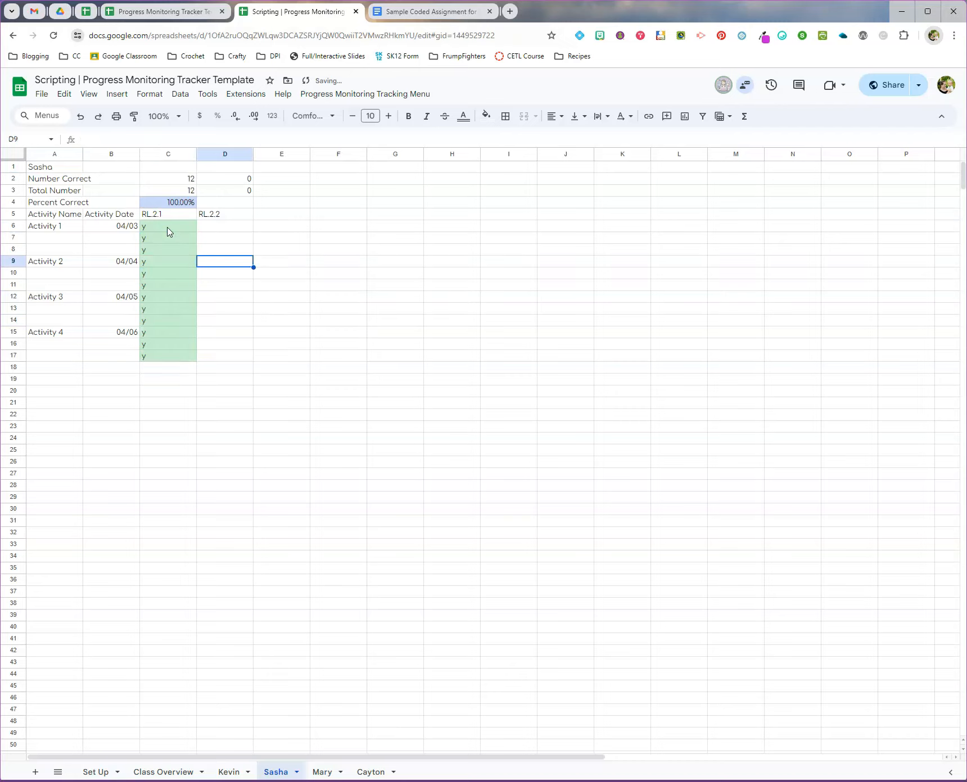
{"action": "type", "text": "y y y y y y"}
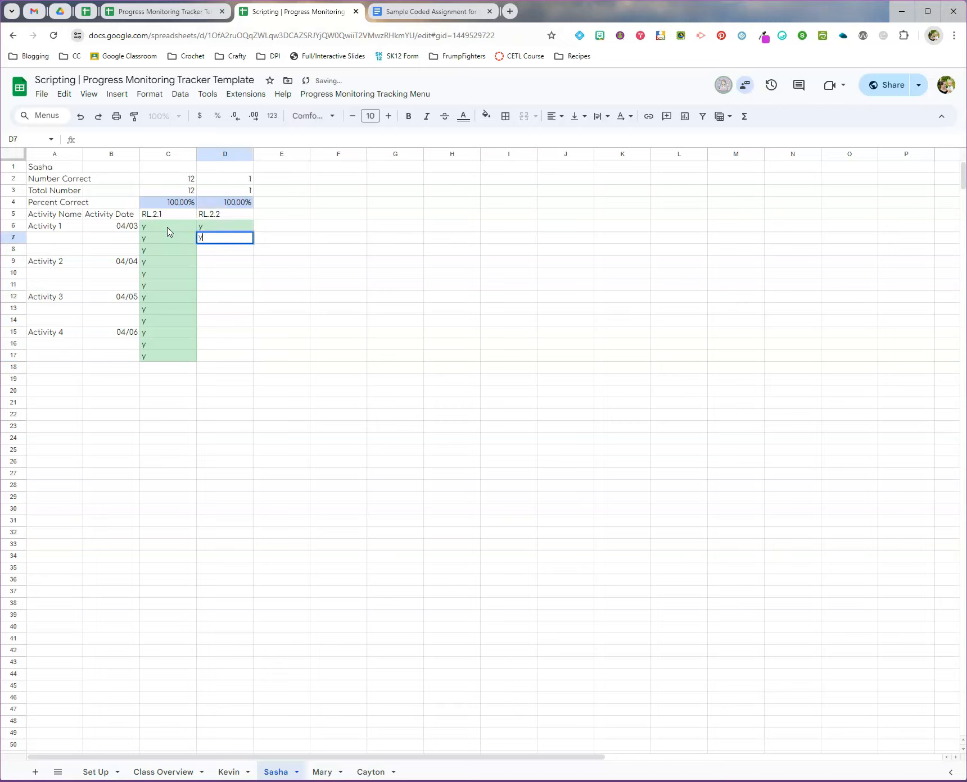
{"action": "key", "text": "Return"}
{"action": "type", "text": "n"}
{"action": "key", "text": "Return"}
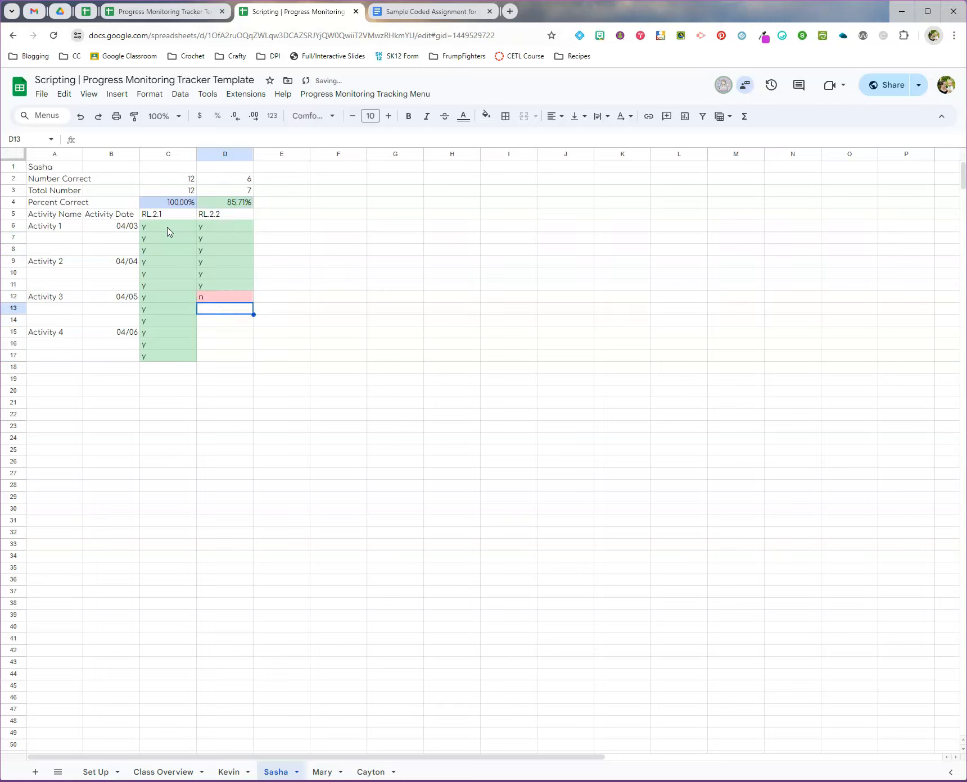
{"action": "type", "text": "y y y y y"}
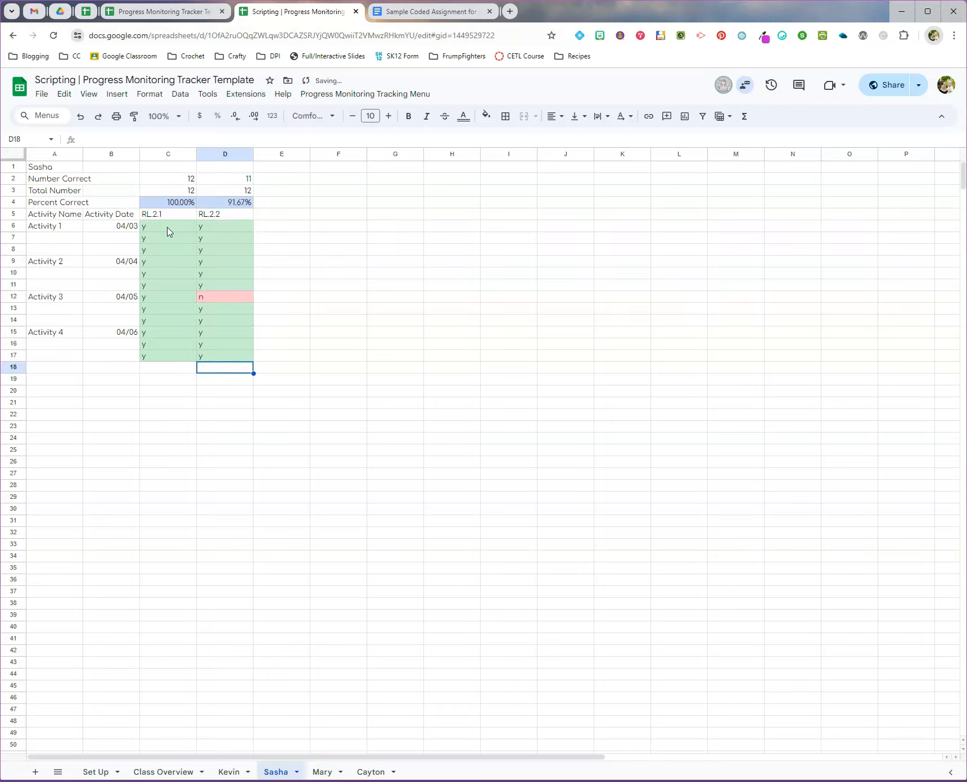
Step: On the third student's sheet, record n for every RL.2.1 question in C6:C17
{"action": "left_click", "coordinate": [322, 772]}
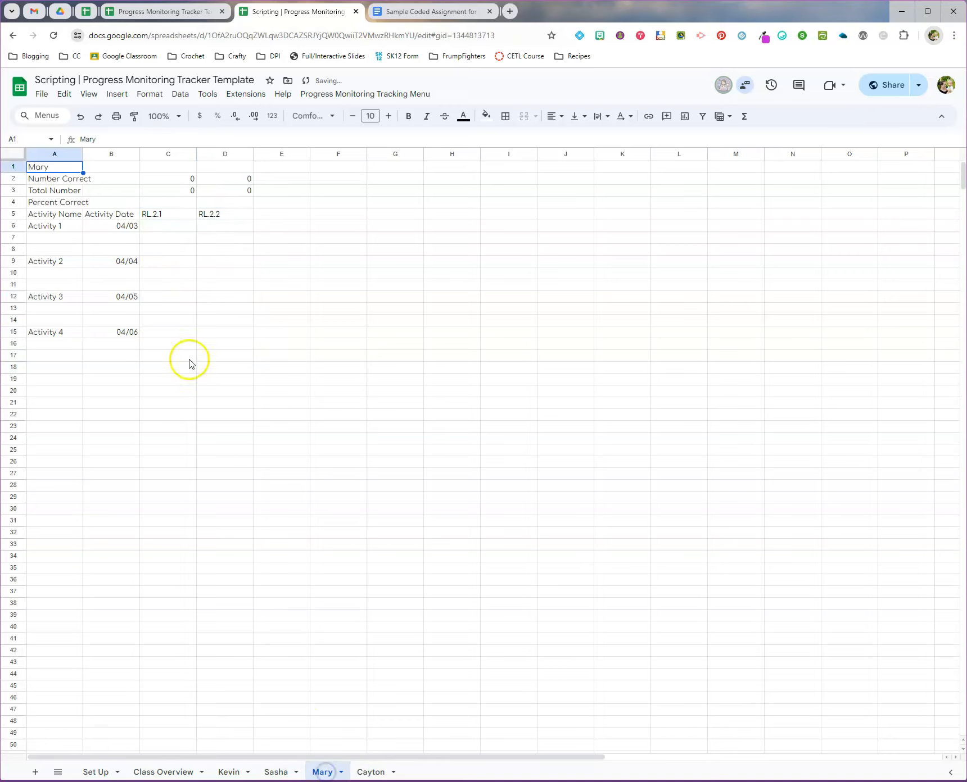
{"action": "left_click", "coordinate": [157, 227]}
{"action": "type", "text": "n"}
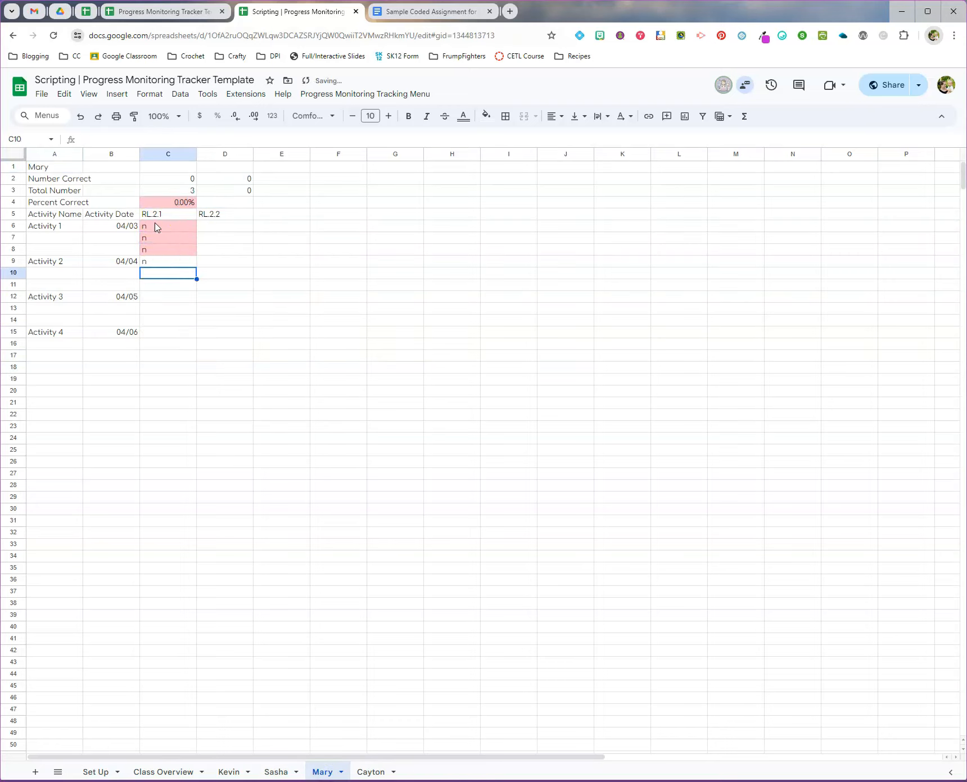
{"action": "type", "text": " n n n n n n"}
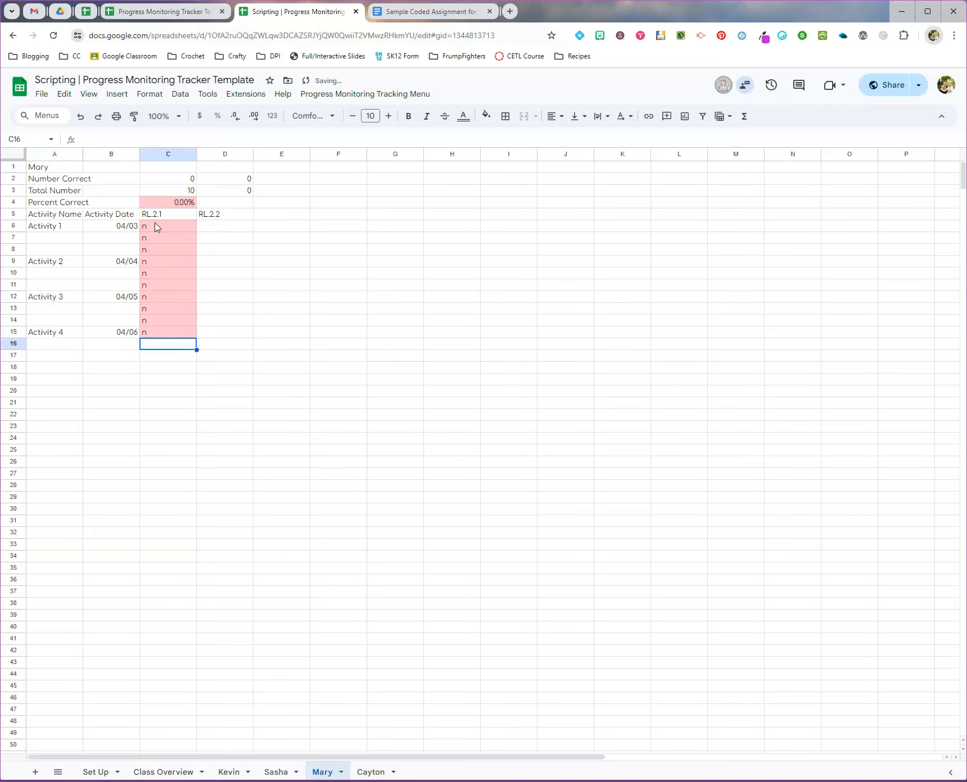
{"action": "type", "text": " n n n n n n"}
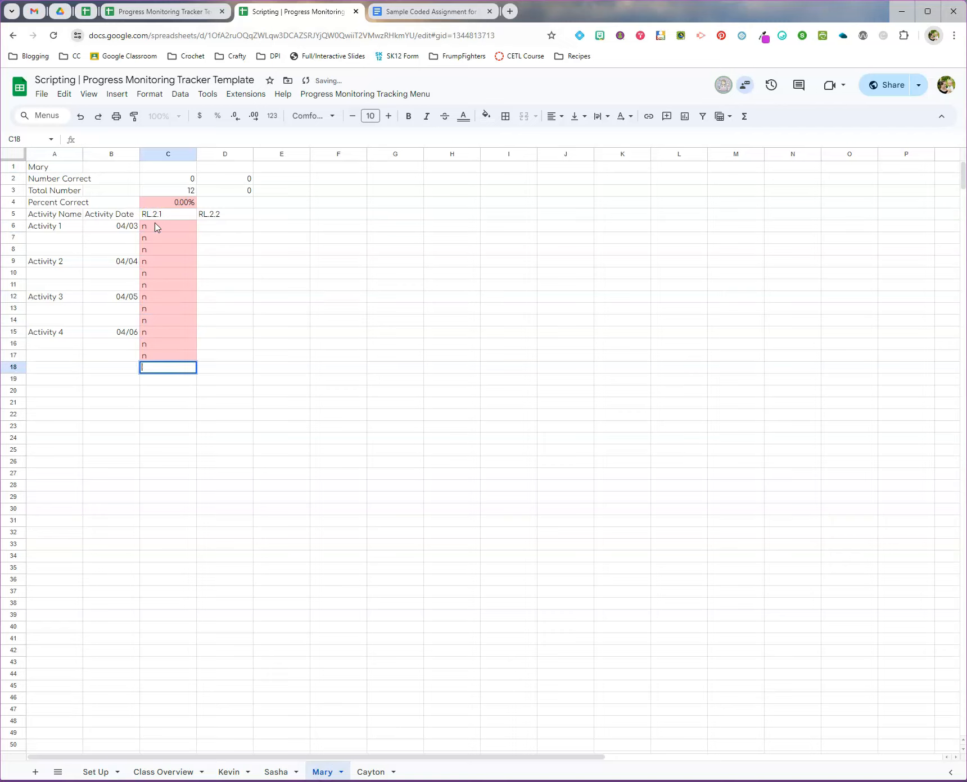
Step: Record n for all three of the third student's Activity 1 questions for RL.2.2 in D6:D8
{"action": "key", "text": "Tab"}
{"action": "key", "text": "Up"}
{"action": "key", "text": "Up"}
{"action": "key", "text": "Up"}
{"action": "key", "text": "Up"}
{"action": "key", "text": "Up"}
{"action": "key", "text": "Up"}
{"action": "key", "text": "Up"}
{"action": "key", "text": "Up"}
{"action": "key", "text": "Up"}
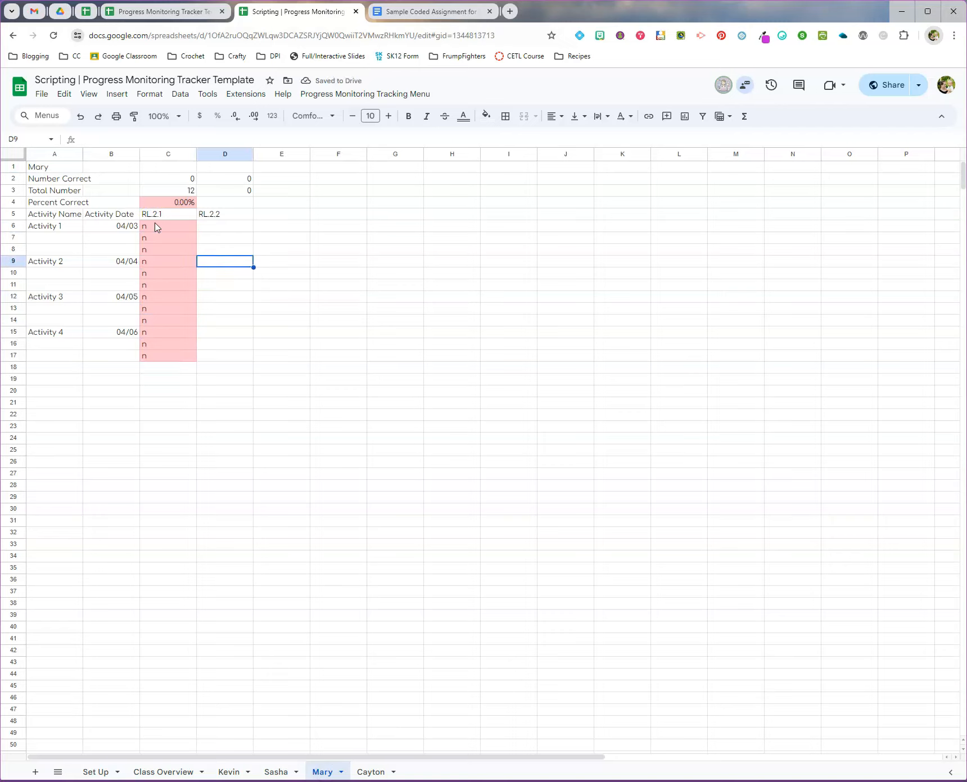
{"action": "key", "text": "Up"}
{"action": "key", "text": "Up"}
{"action": "key", "text": "Up"}
{"action": "type", "text": "n"}
{"action": "key", "text": "Return"}
{"action": "type", "text": "n"}
{"action": "key", "text": "Return"}
{"action": "type", "text": "n"}
{"action": "key", "text": "Return"}
Step: Record the third student's remaining RL.2.2 results: y in D9, n in D10:D12, y in D13:D15 and n in D16:D17
{"action": "type", "text": "y"}
{"action": "key", "text": "Return"}
{"action": "type", "text": "n n n y y y n"}
{"action": "key", "text": "Return"}
{"action": "type", "text": "n"}
{"action": "key", "text": "Return"}
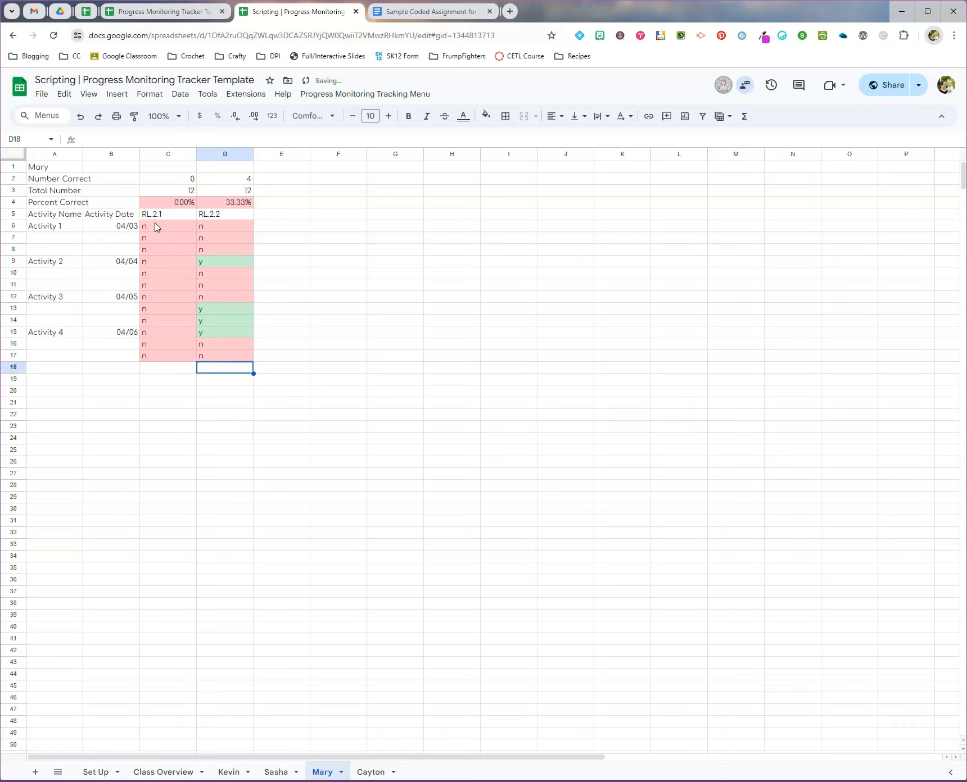
Step: On the fourth student's sheet, record RL.2.1 results: y in C6:C10, n in C11, y in C12, n in C13:C14, y in C15, n in C16:C17
{"action": "left_click", "coordinate": [362, 772]}
{"action": "left_click", "coordinate": [168, 229]}
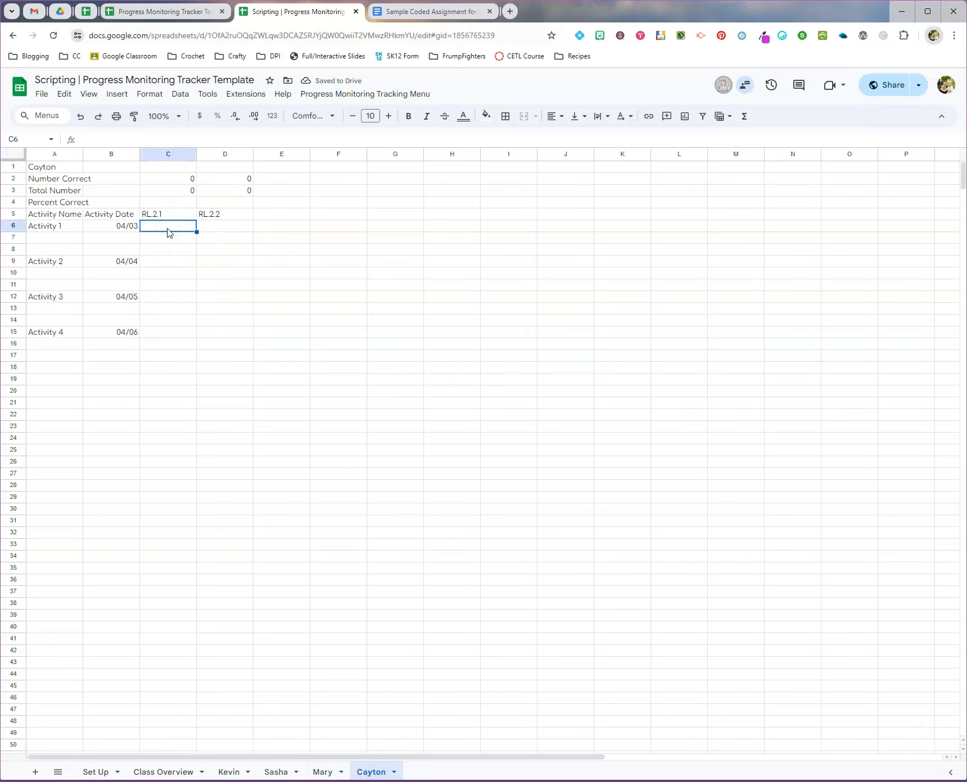
{"action": "type", "text": "y y y y y"}
{"action": "key", "text": "Return"}
{"action": "type", "text": "n"}
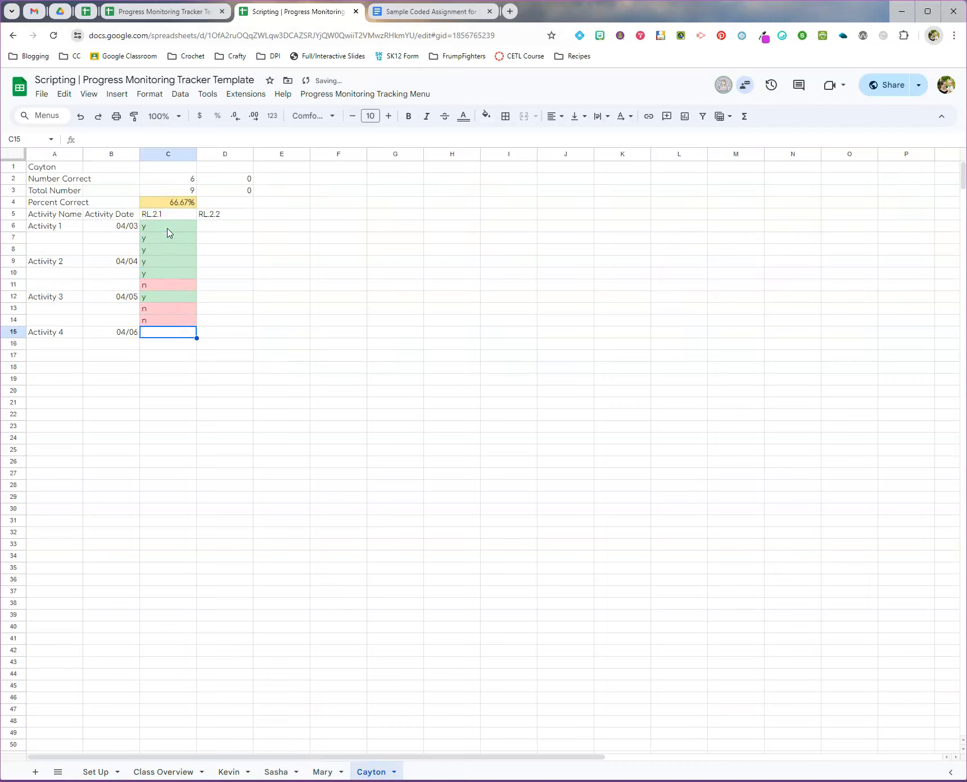
{"action": "type", "text": " y n n y n n"}
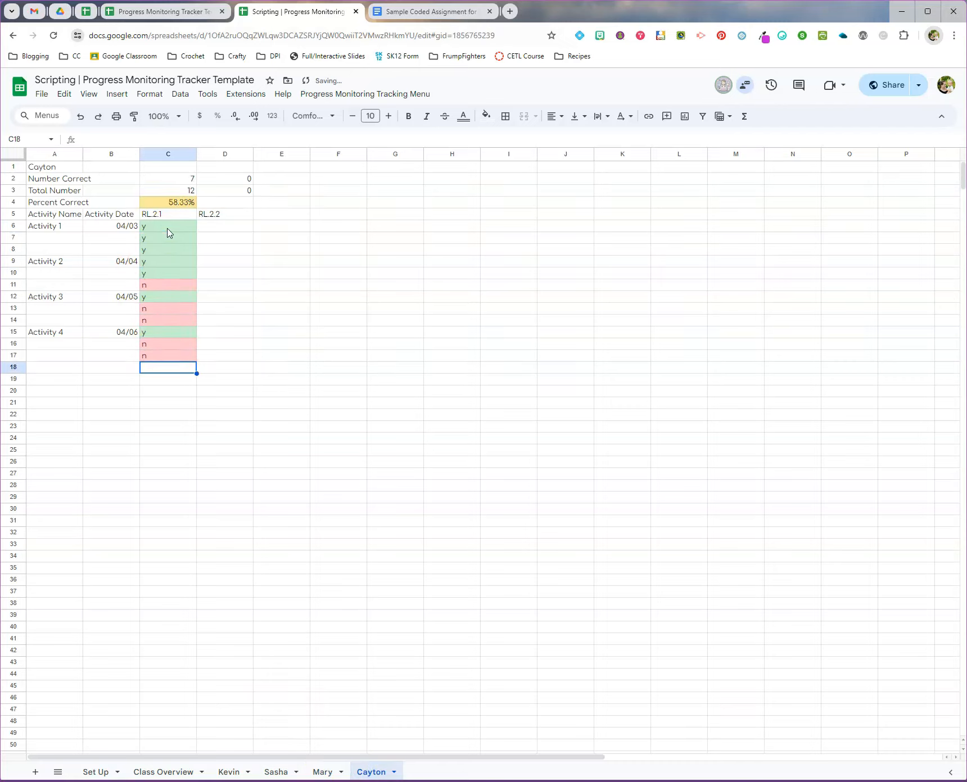
Step: Record the fourth student's RL.2.2 results: n in D6:D8 and y in D9:D17
{"action": "left_click", "coordinate": [206, 231]}
{"action": "type", "text": "n"}
{"action": "key", "text": "Return"}
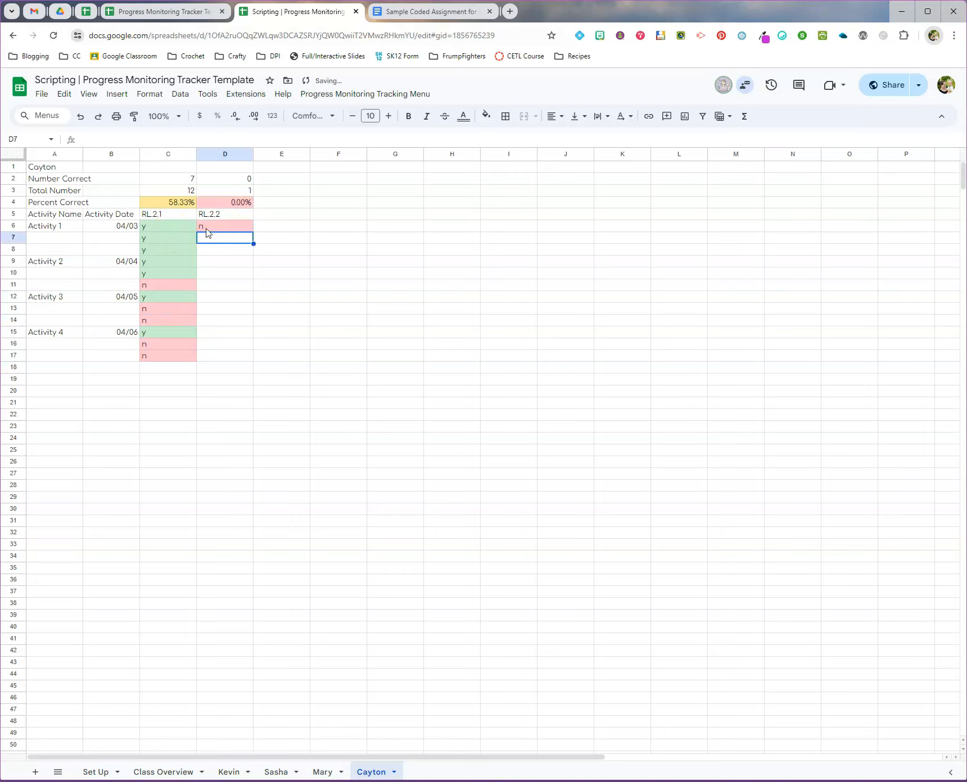
{"action": "type", "text": "n n y y y y y y y y y"}
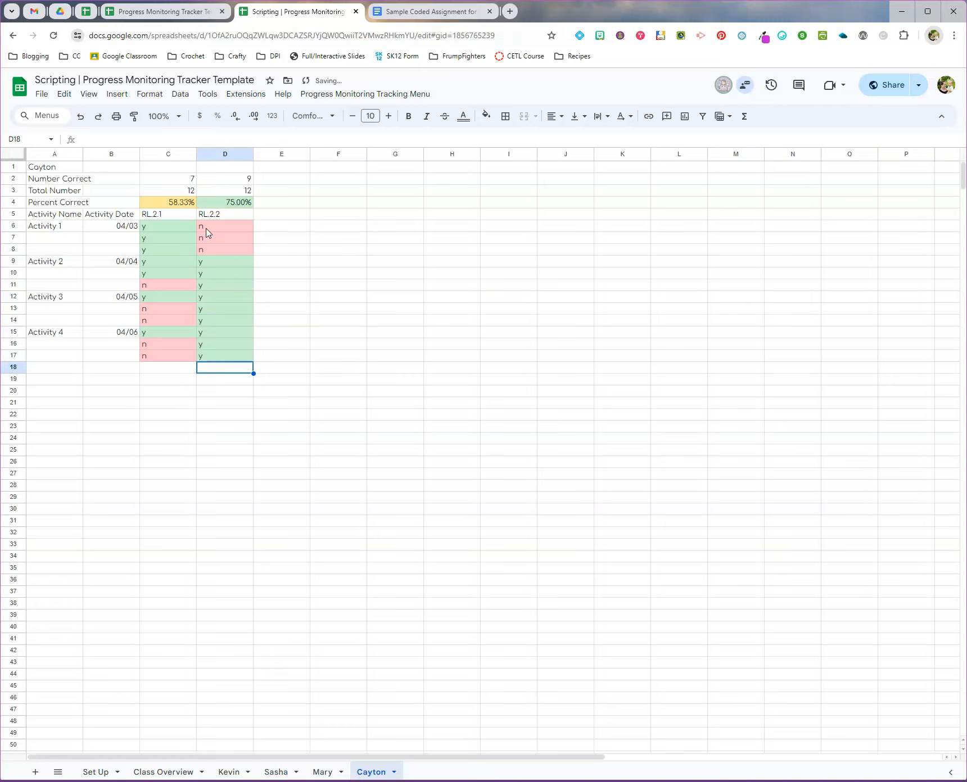
{"action": "left_click", "coordinate": [324, 287]}
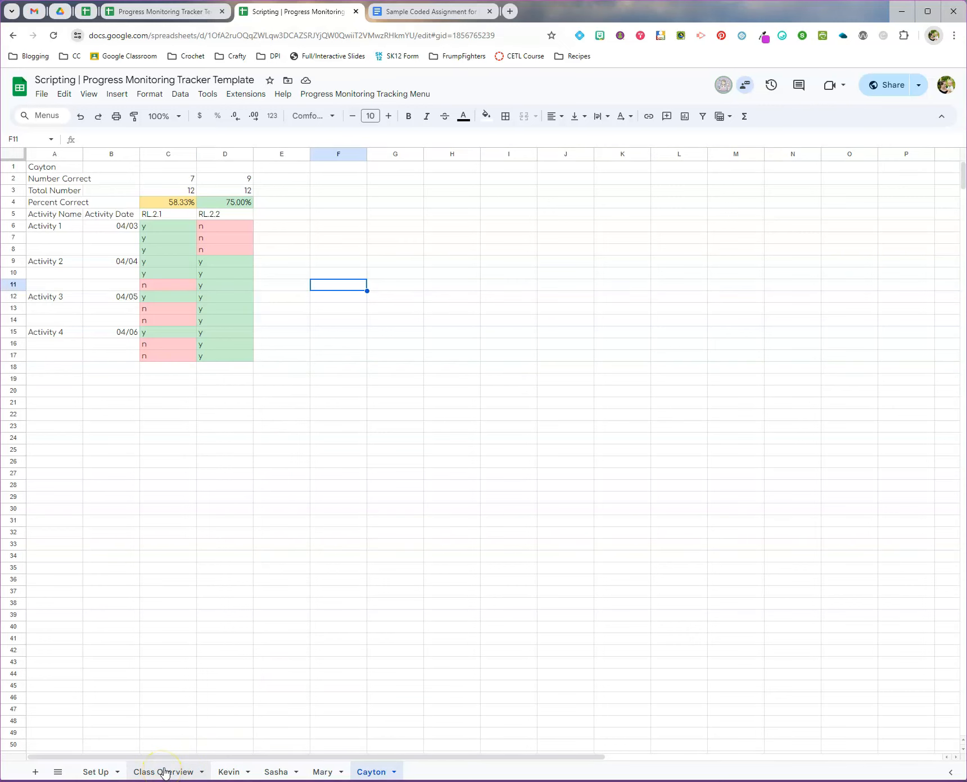
Step: Return to the Set Up sheet and run the tracker's Update Data script on the recorded results
{"action": "left_click", "coordinate": [97, 773]}
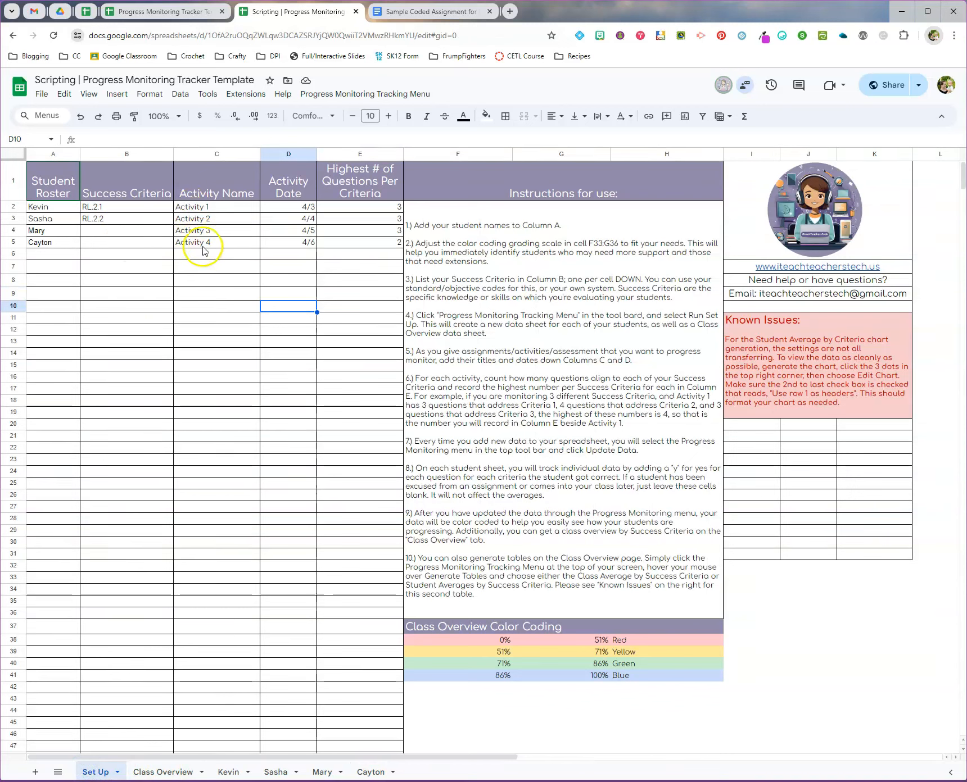
{"action": "left_click", "coordinate": [398, 95]}
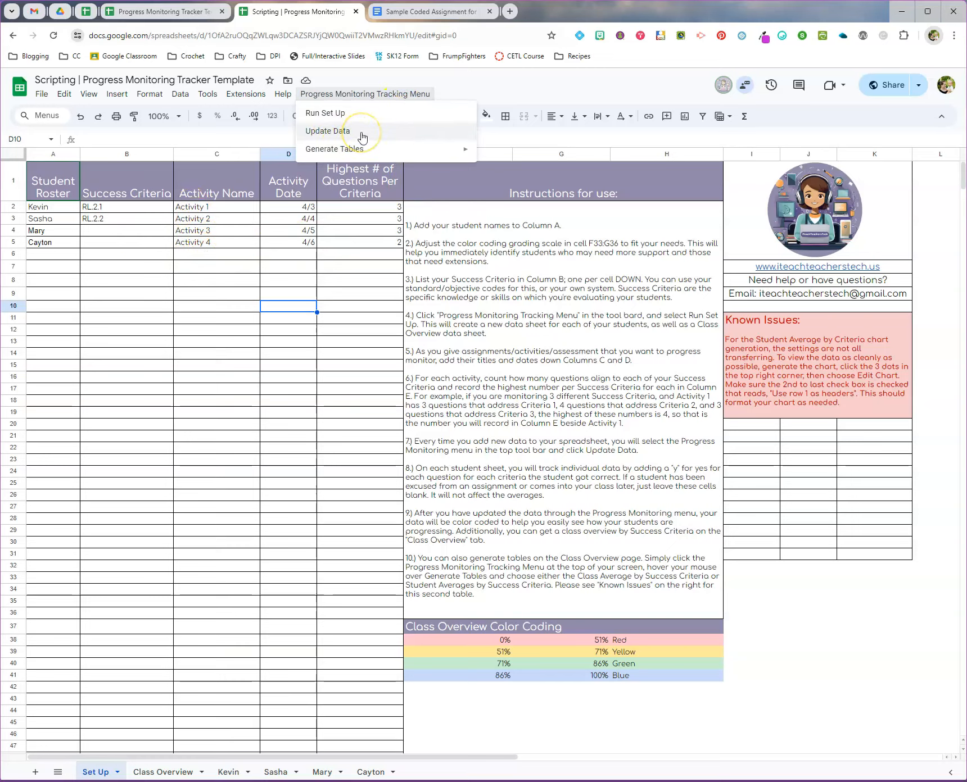
{"action": "left_click", "coordinate": [362, 135]}
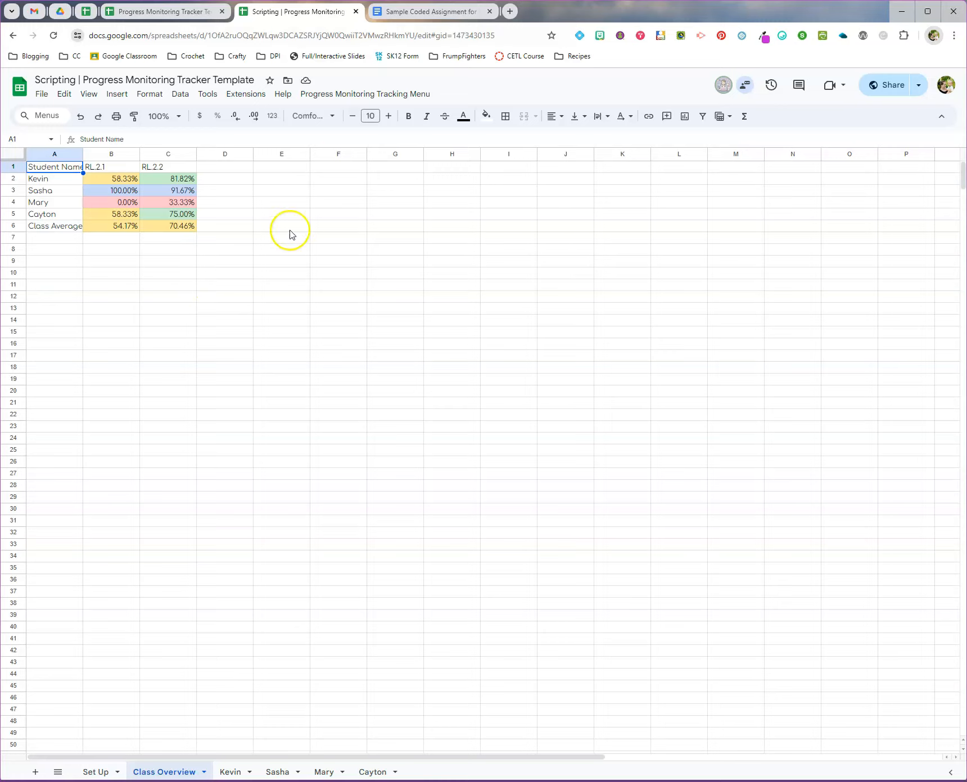
Step: Generate the Class Average by Success Criteria chart on the Class Overview sheet and place it beside the averages table
{"action": "left_click", "coordinate": [353, 100]}
{"action": "mouse_move", "coordinate": [373, 157]}
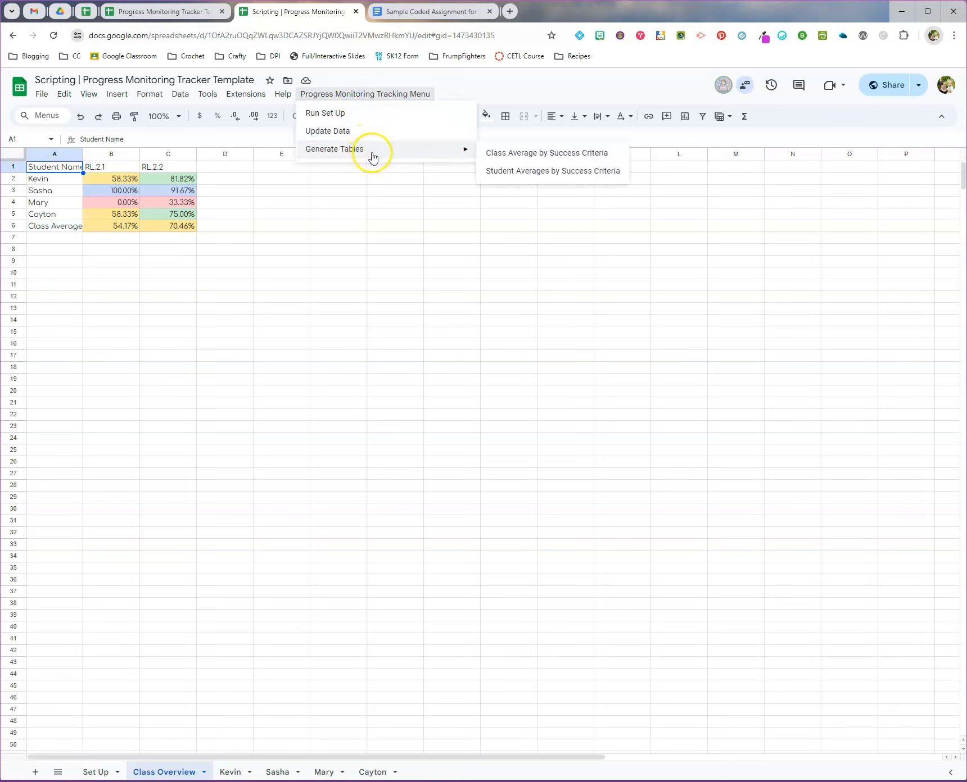
{"action": "left_click", "coordinate": [536, 159]}
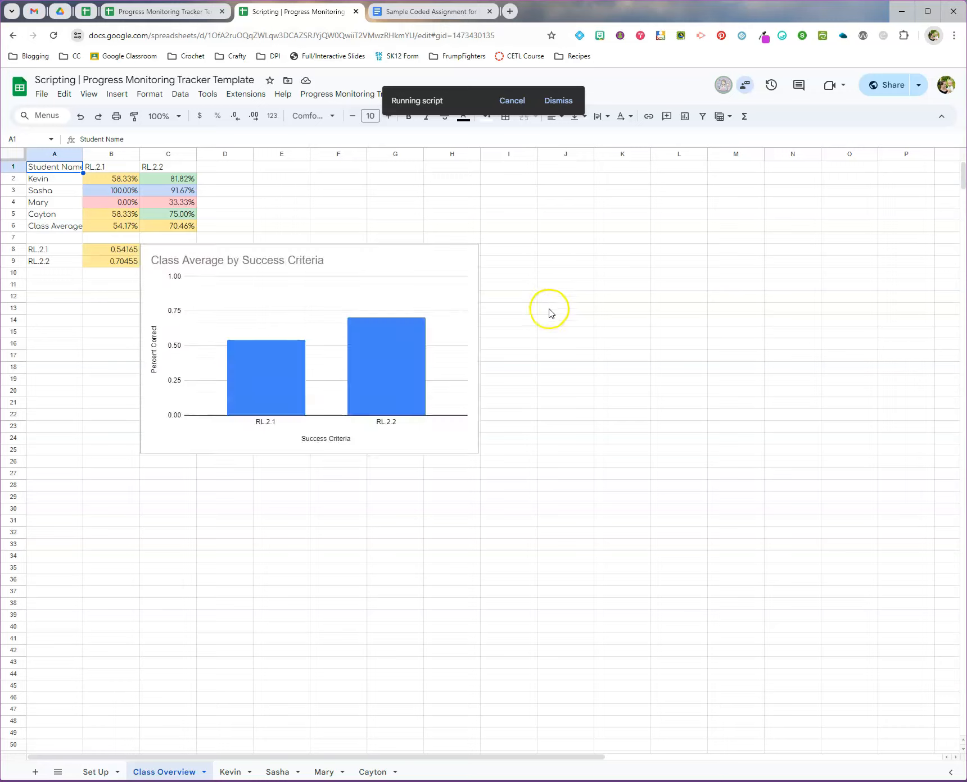
{"action": "left_click_drag", "start_coordinate": [445, 438], "coordinate": [497, 359]}
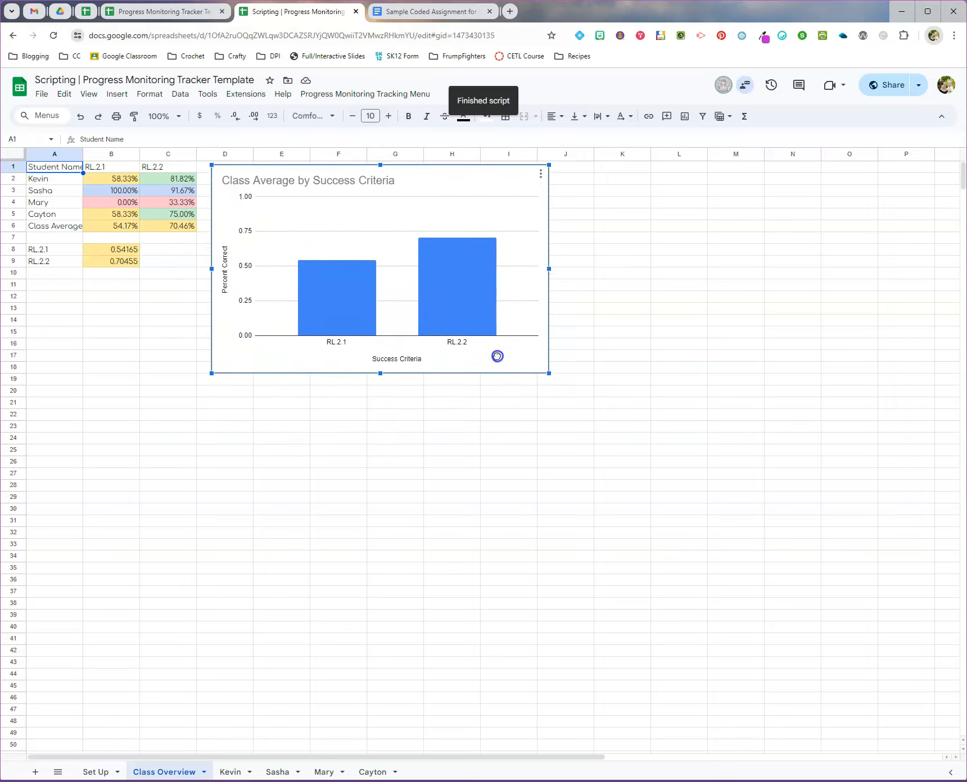
{"action": "mouse_move", "coordinate": [303, 336]}
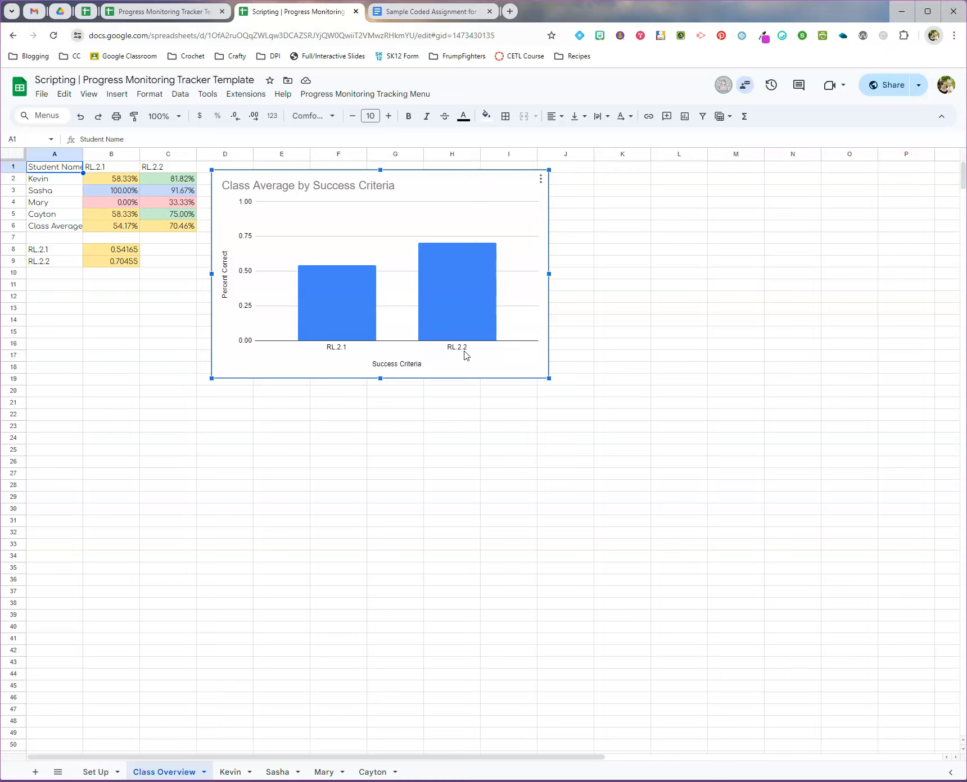
{"action": "left_click", "coordinate": [476, 367]}
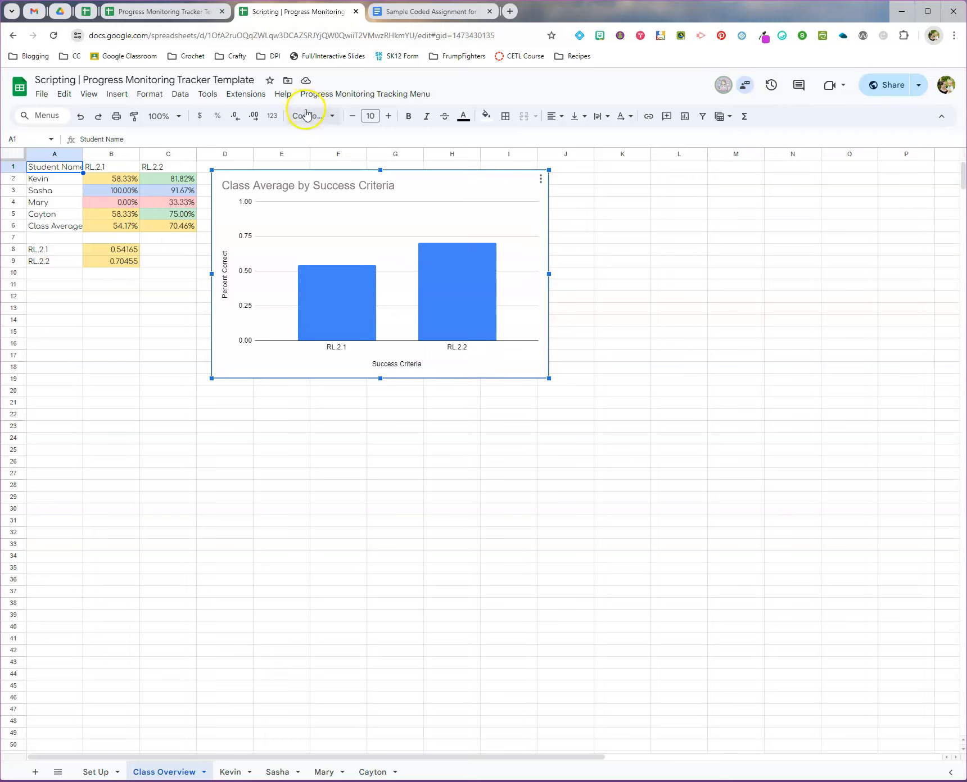
Step: Generate the Student Averages by Success Criteria chart and place it directly below the class average chart
{"action": "left_click", "coordinate": [316, 93]}
{"action": "mouse_move", "coordinate": [332, 152]}
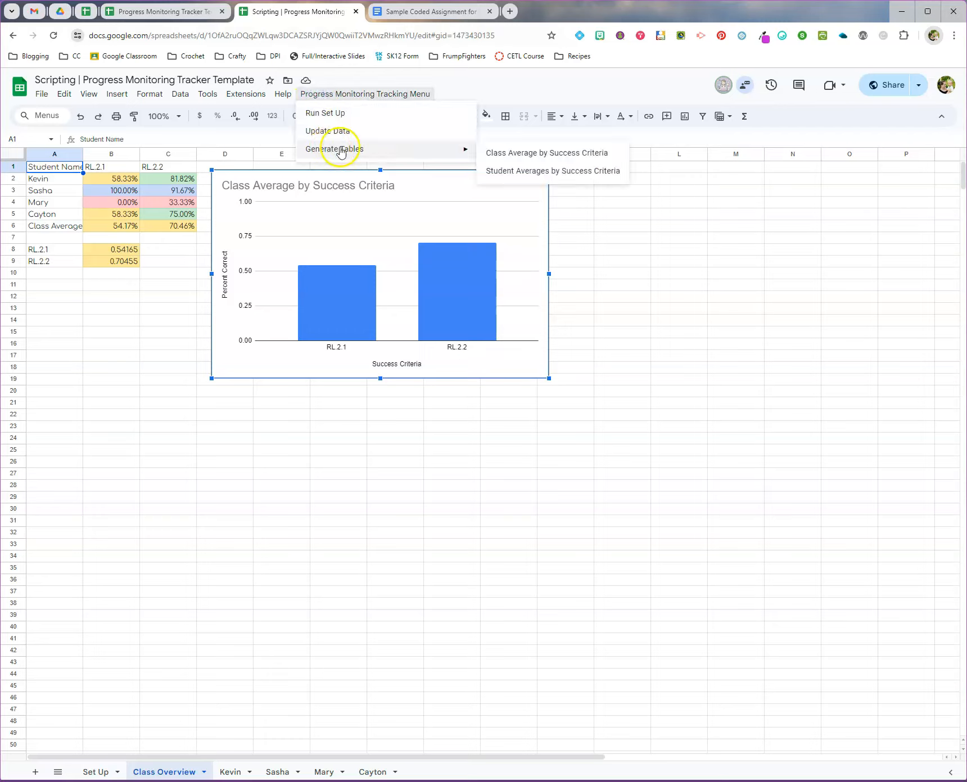
{"action": "left_click", "coordinate": [524, 177]}
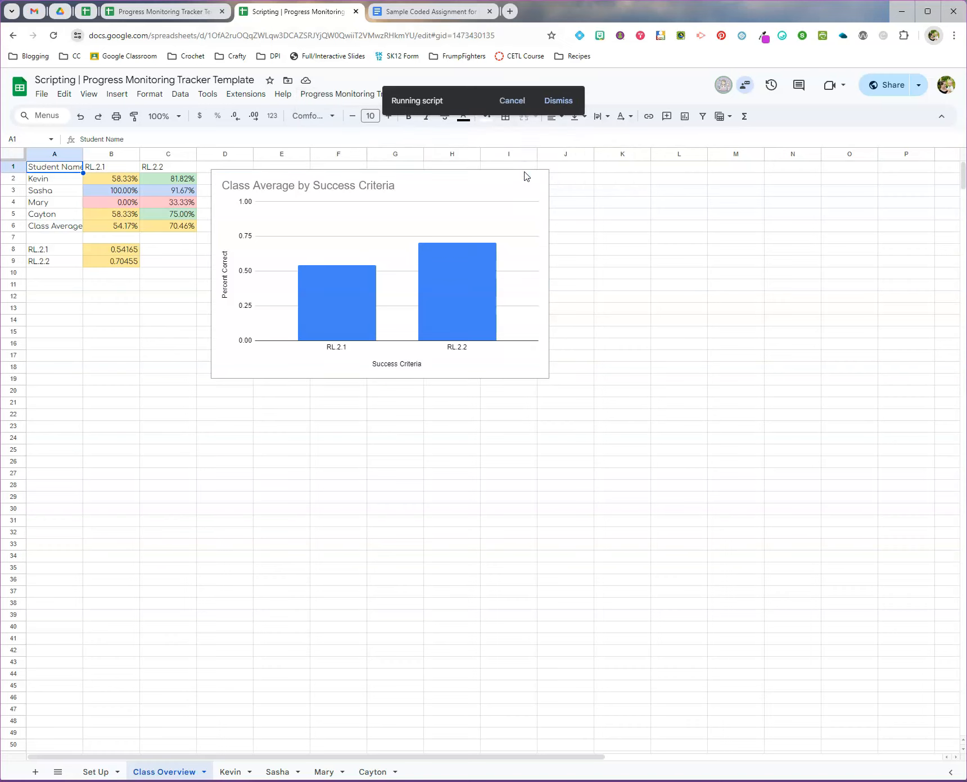
{"action": "left_click_drag", "start_coordinate": [263, 263], "coordinate": [454, 429]}
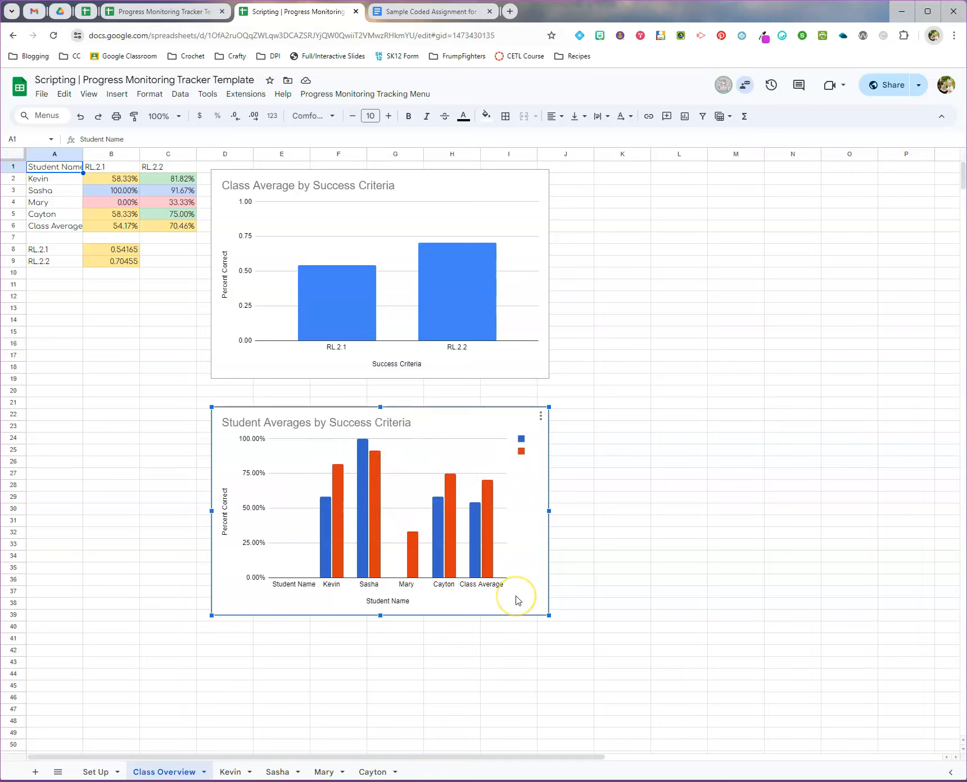
Step: Set the Student Averages by Success Criteria chart to use row 1 as headers
{"action": "left_click", "coordinate": [541, 420]}
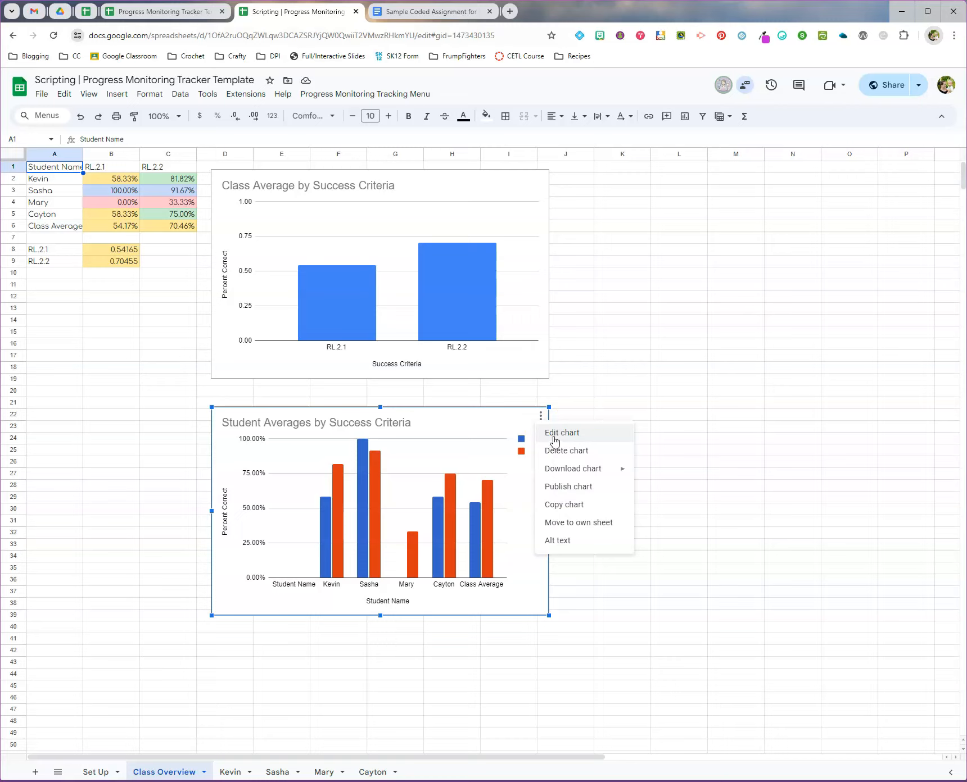
{"action": "left_click", "coordinate": [561, 432]}
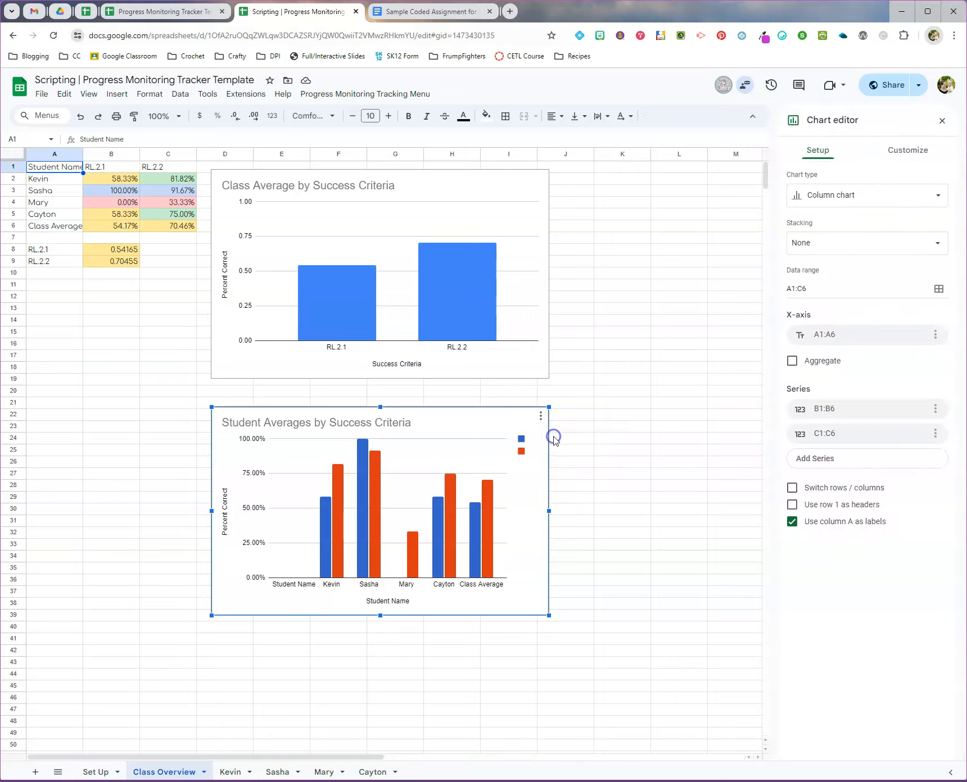
{"action": "left_click", "coordinate": [792, 505]}
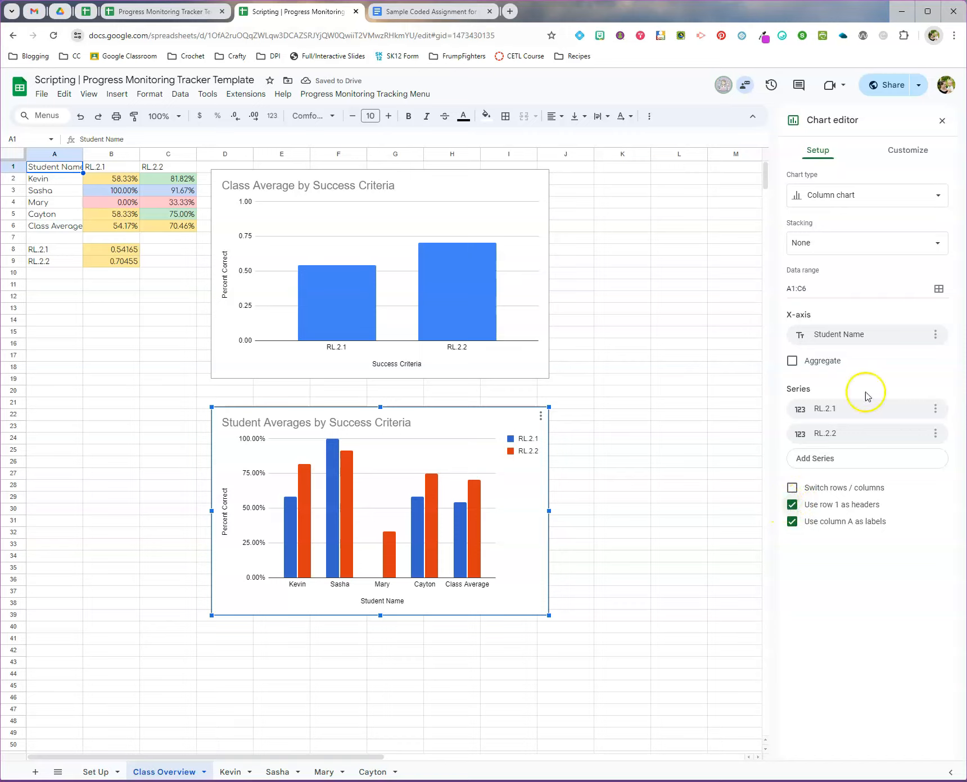
{"action": "left_click", "coordinate": [941, 120]}
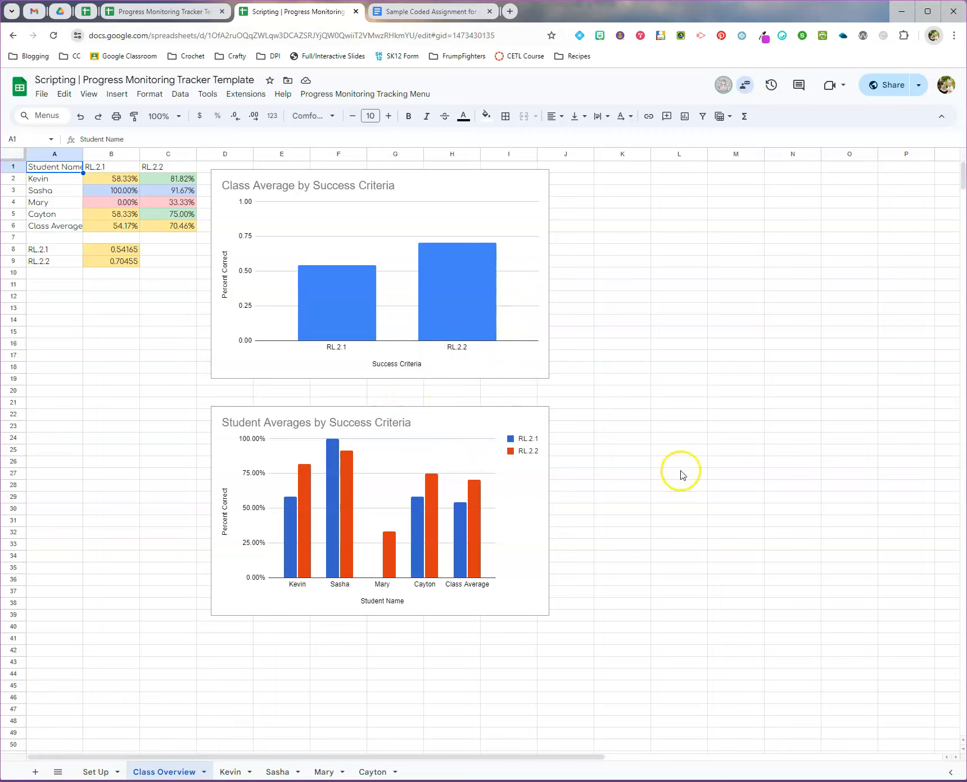
Step: Move both charts down to start at row 39, with the class average chart at column B and the student averages chart at column I
{"action": "left_click", "coordinate": [491, 360]}
{"action": "left_click_drag", "start_coordinate": [496, 362], "coordinate": [370, 781]}
{"action": "scroll", "coordinate": [669, 704], "scroll_direction": "down", "scroll_amount": 1}
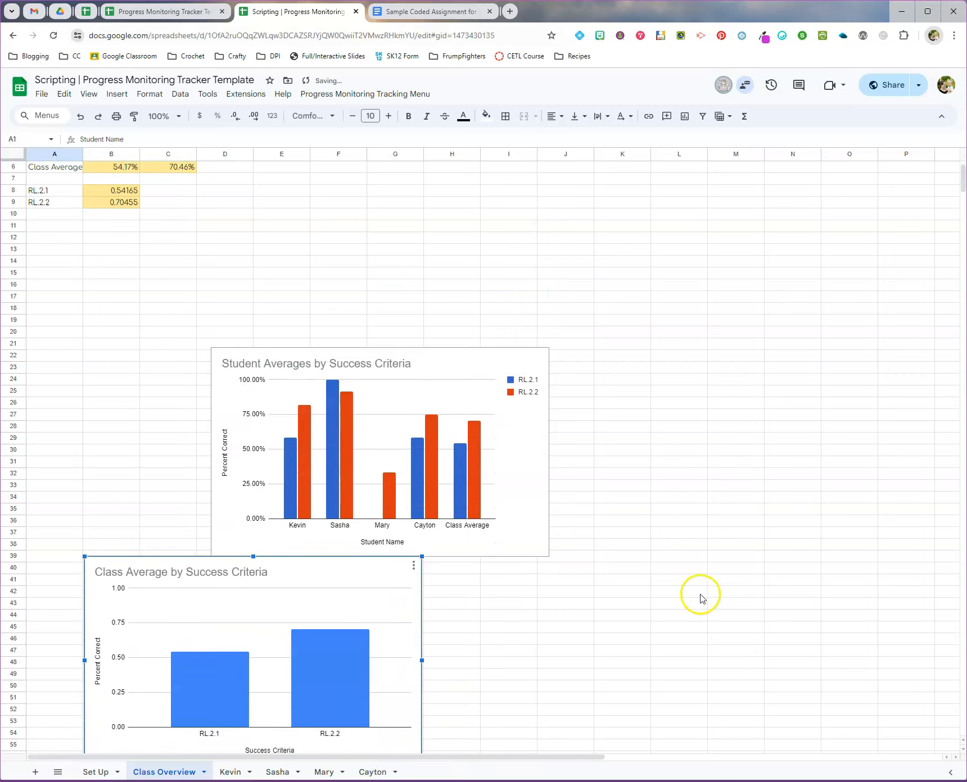
{"action": "scroll", "coordinate": [697, 597], "scroll_direction": "down", "scroll_amount": 2}
{"action": "left_click_drag", "start_coordinate": [482, 433], "coordinate": [763, 640]}
{"action": "scroll", "coordinate": [559, 435], "scroll_direction": "up", "scroll_amount": 5}
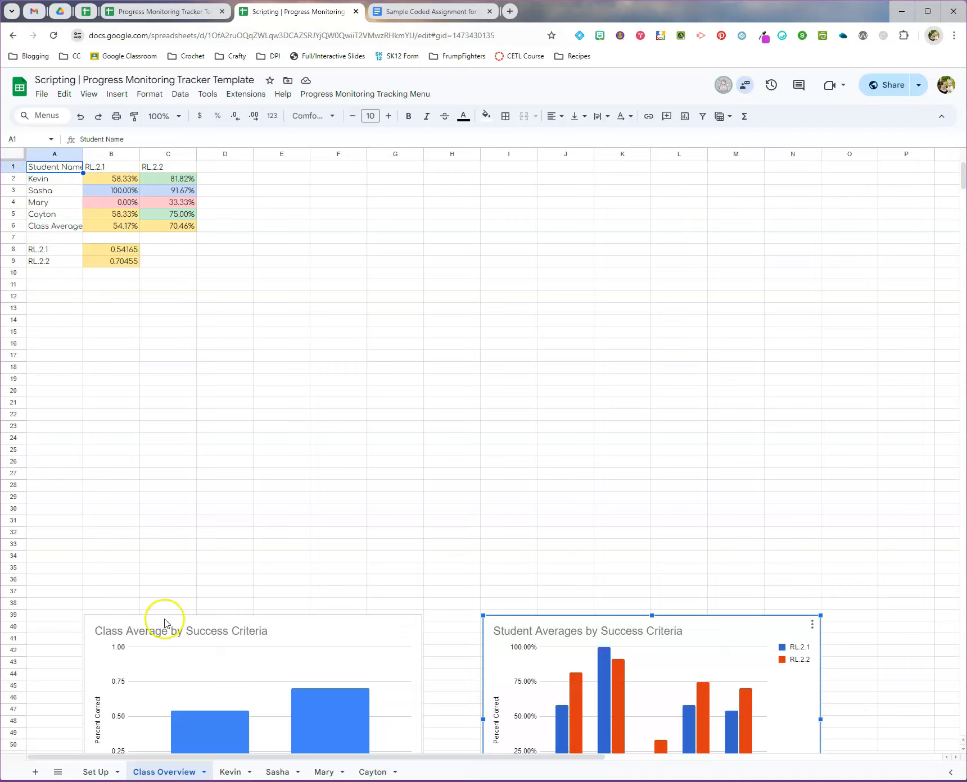
{"action": "scroll", "coordinate": [267, 599], "scroll_direction": "down", "scroll_amount": 2}
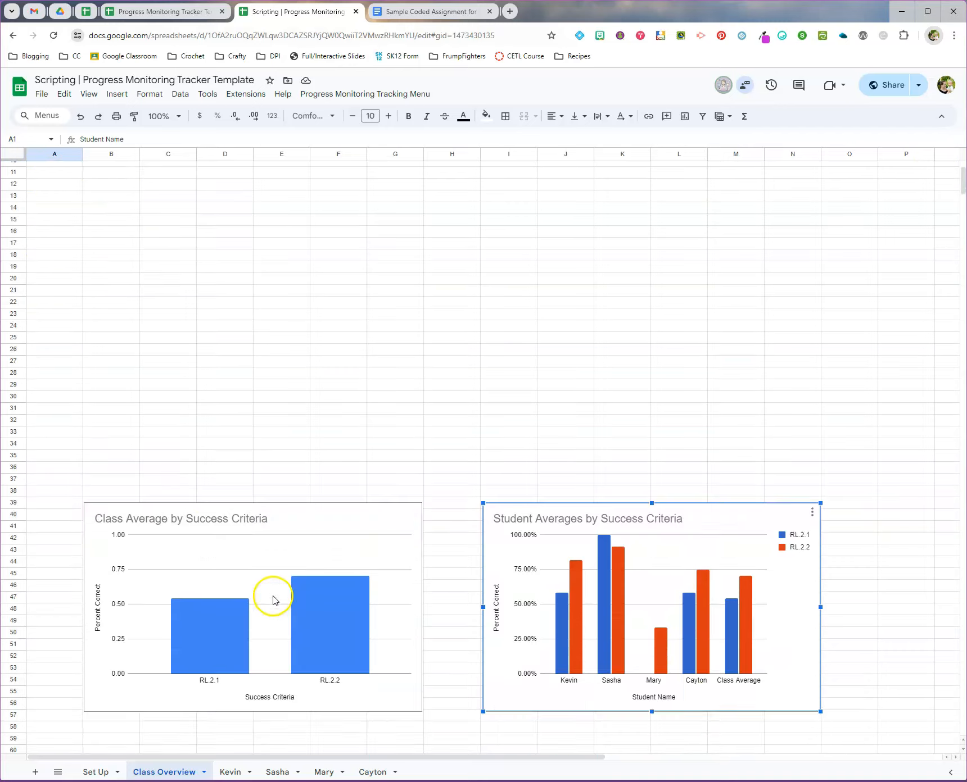
Step: Add the label Date Run next to each chart, in cells A40 and H40
{"action": "left_click", "coordinate": [51, 515]}
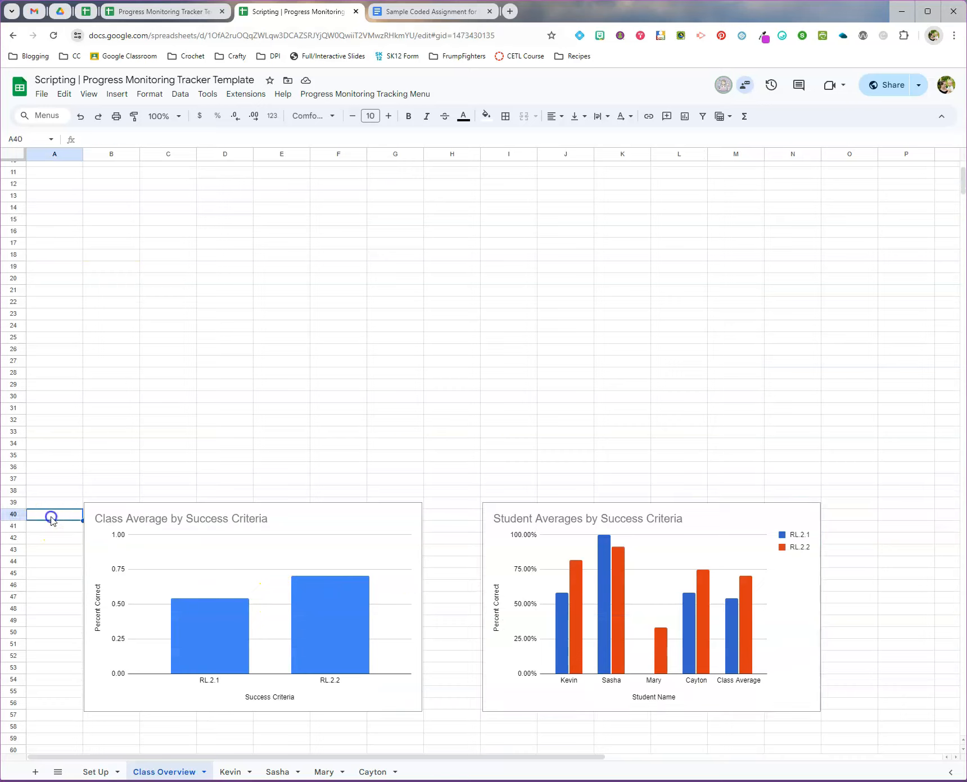
{"action": "type", "text": "Date Run"}
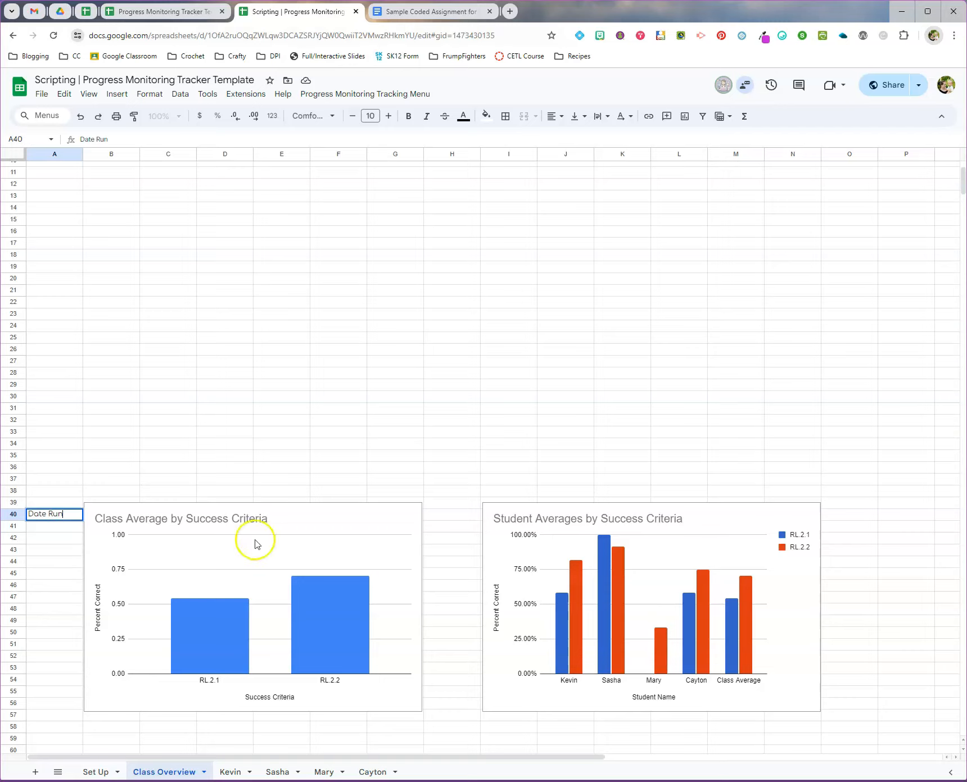
{"action": "left_click", "coordinate": [436, 513]}
{"action": "type", "text": "Date Run"}
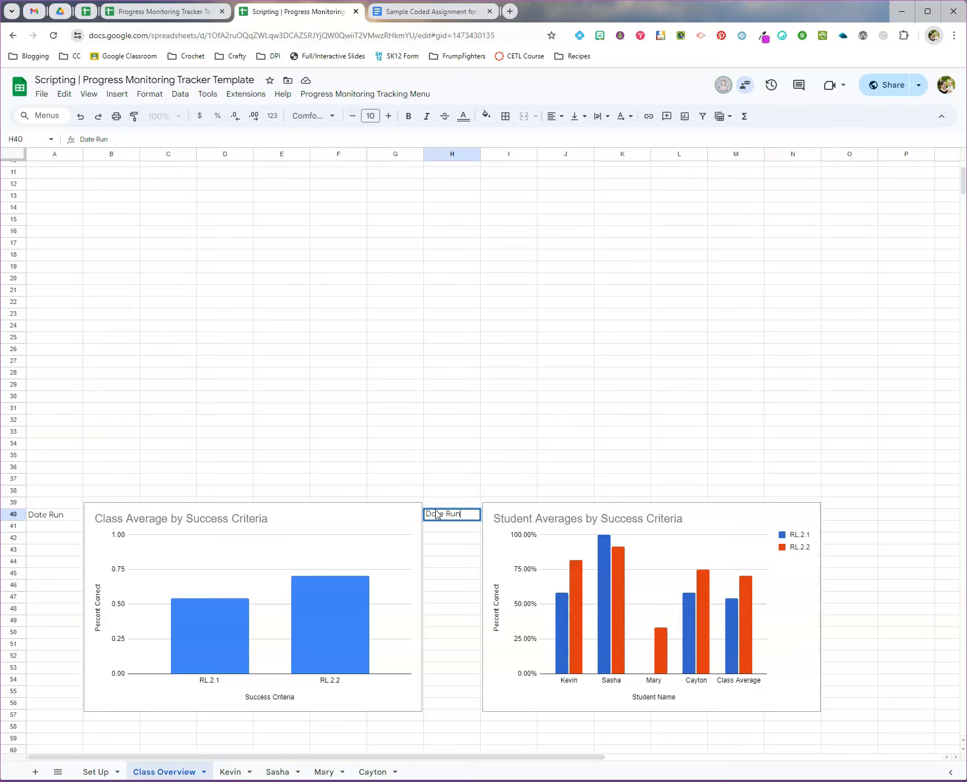
Step: On the first student's sheet, enter x in E6:E10 and E13:E17, leaving E11:E12 blank
{"action": "left_click", "coordinate": [227, 772]}
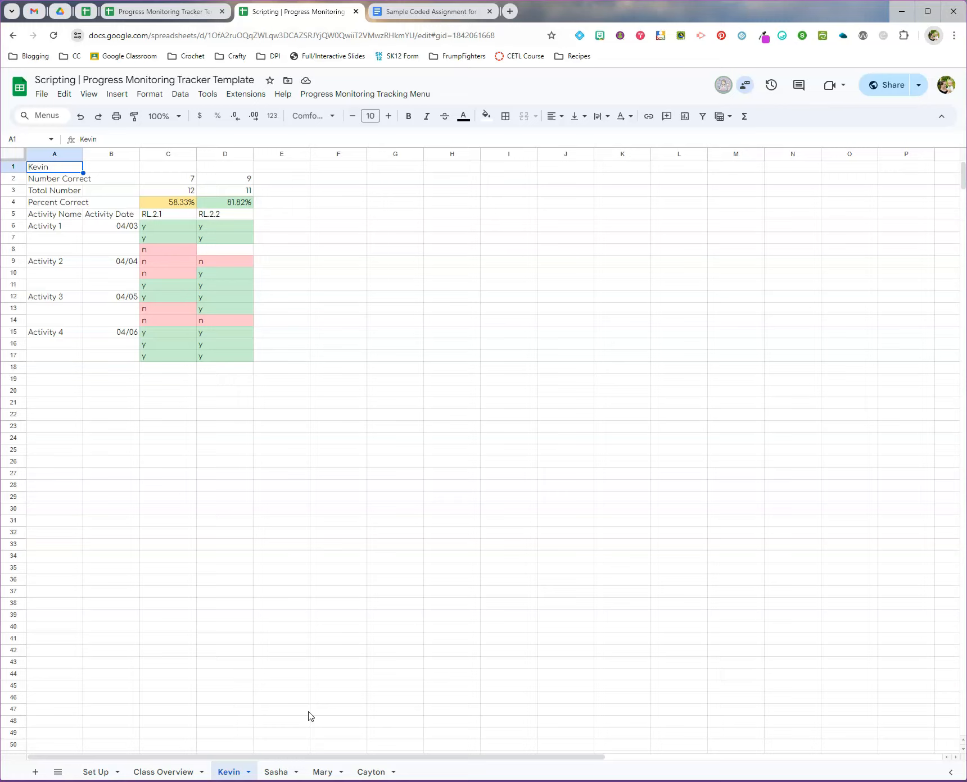
{"action": "left_click", "coordinate": [279, 224]}
{"action": "type", "text": "x"}
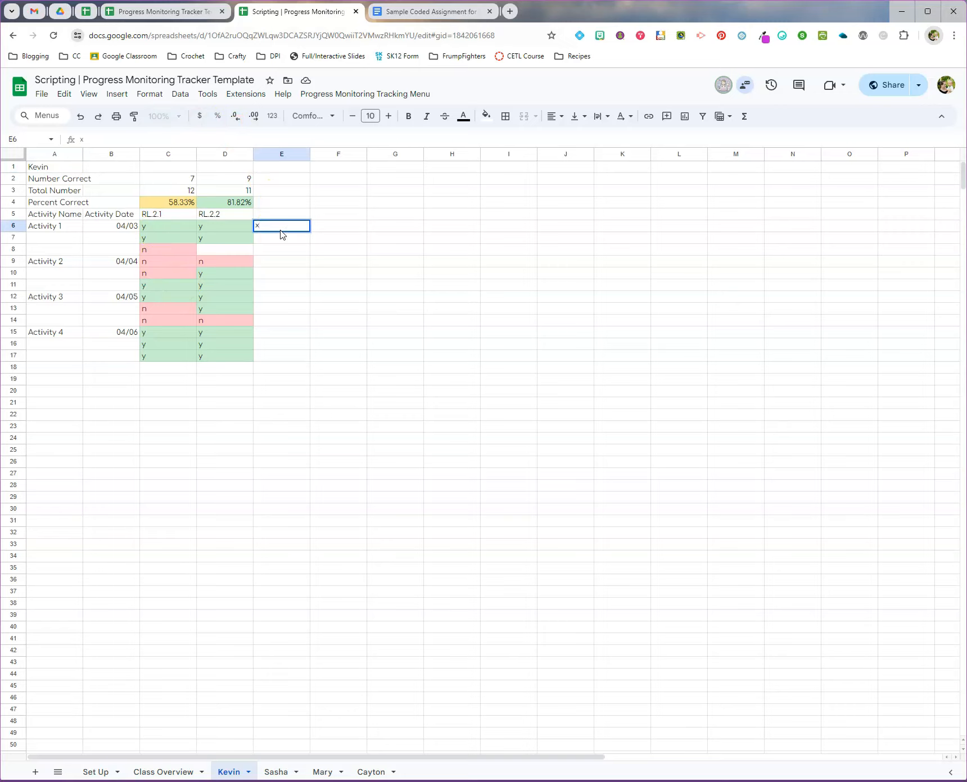
{"action": "key", "text": "Return"}
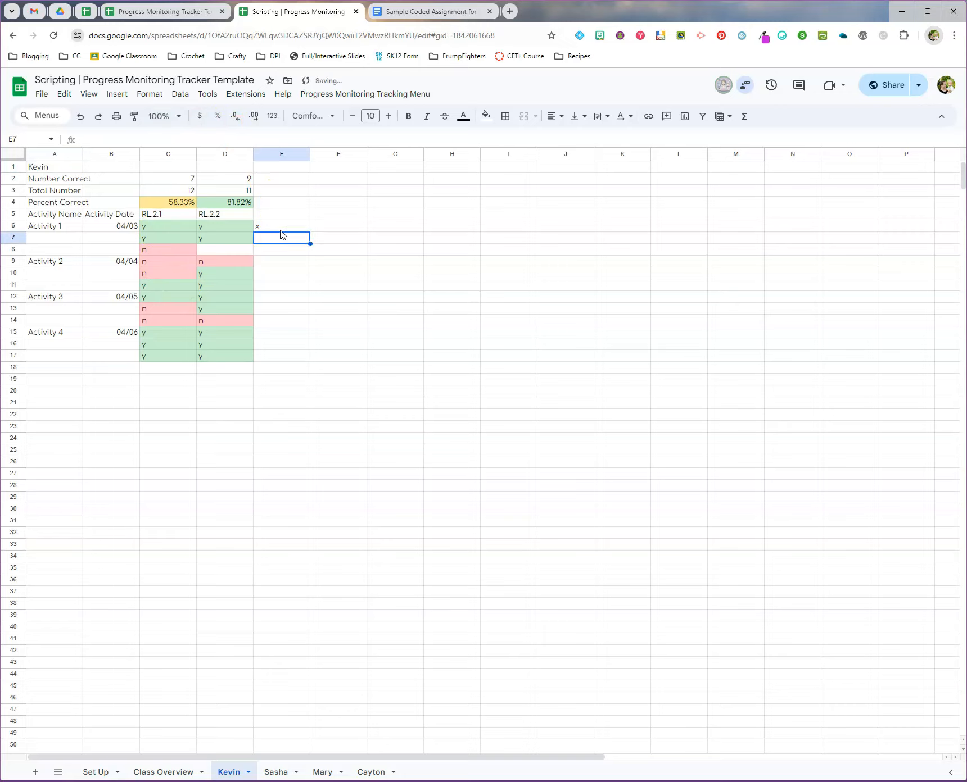
{"action": "key", "text": "Up"}
{"action": "key", "text": "Down"}
{"action": "type", "text": "x"}
{"action": "key", "text": "Return"}
{"action": "type", "text": "x"}
{"action": "key", "text": "Return"}
{"action": "type", "text": "x"}
{"action": "key", "text": "Return"}
{"action": "type", "text": "x"}
{"action": "key", "text": "Return"}
{"action": "key", "text": "Return"}
{"action": "key", "text": "Return"}
{"action": "type", "text": "x"}
{"action": "key", "text": "Return"}
{"action": "type", "text": "x"}
{"action": "key", "text": "Return"}
{"action": "type", "text": "x"}
{"action": "key", "text": "Return"}
{"action": "type", "text": "x"}
{"action": "key", "text": "Return"}
{"action": "type", "text": "x"}
{"action": "key", "text": "Return"}
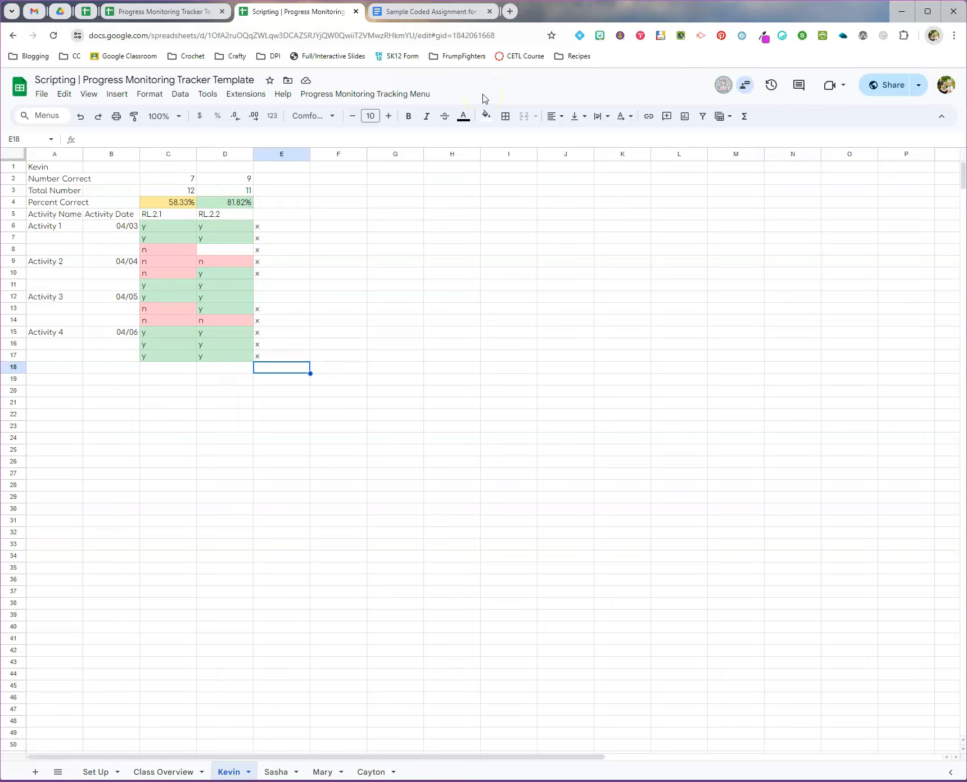
Step: Use Find and replace to change every x to y across all sheets
{"action": "key", "text": "ctrl+f"}
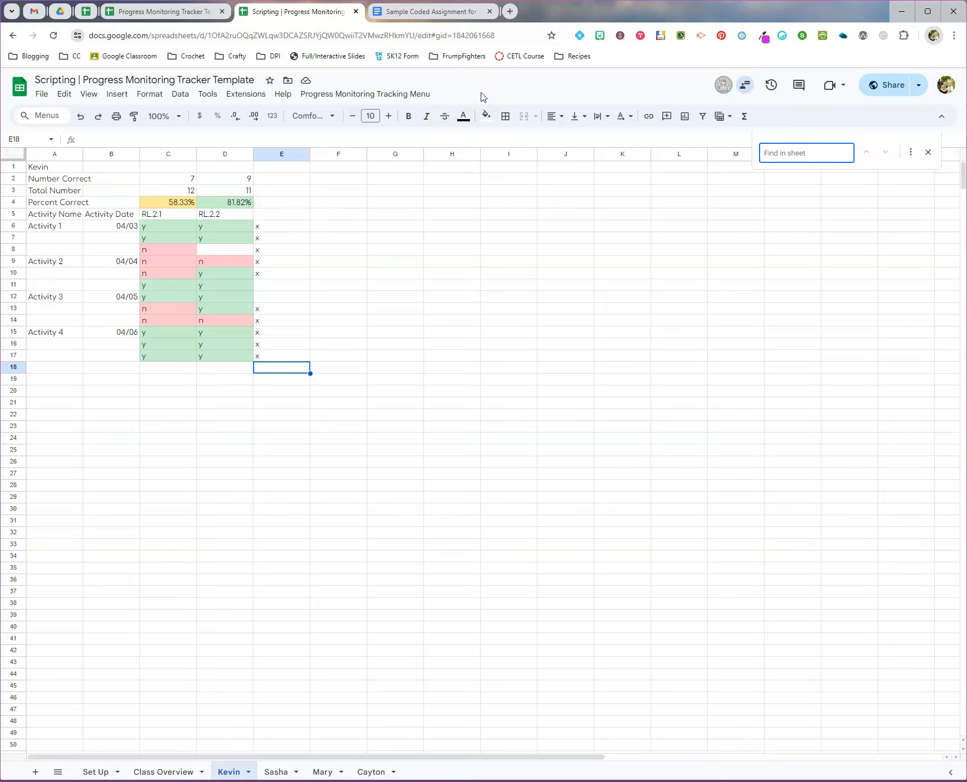
{"action": "type", "text": "x"}
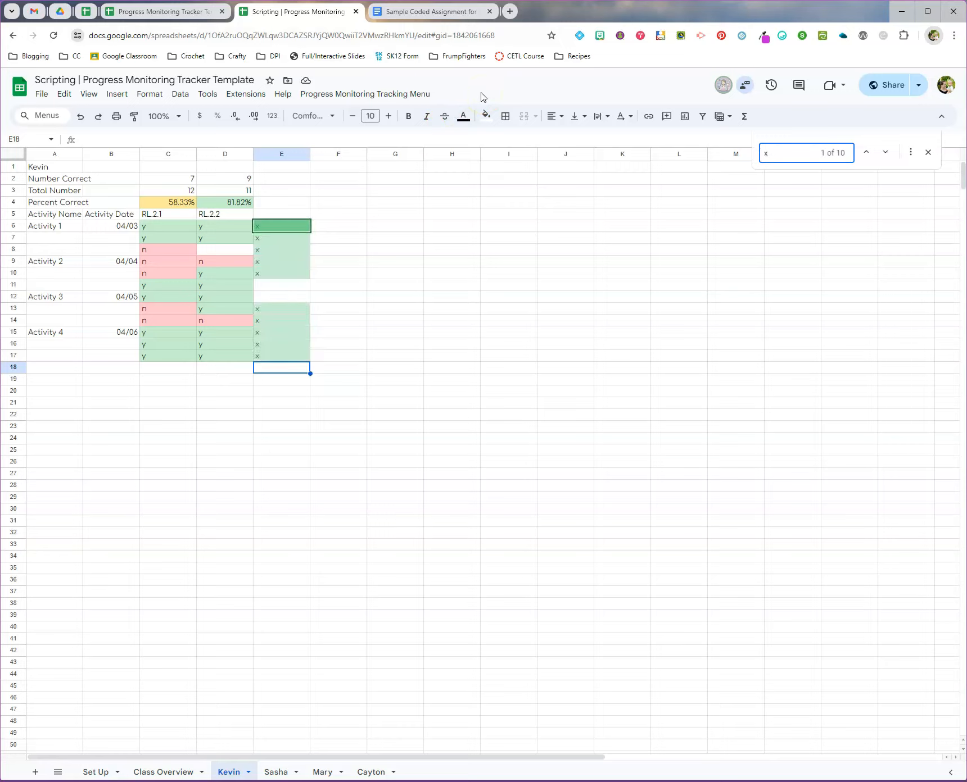
{"action": "left_click", "coordinate": [909, 152]}
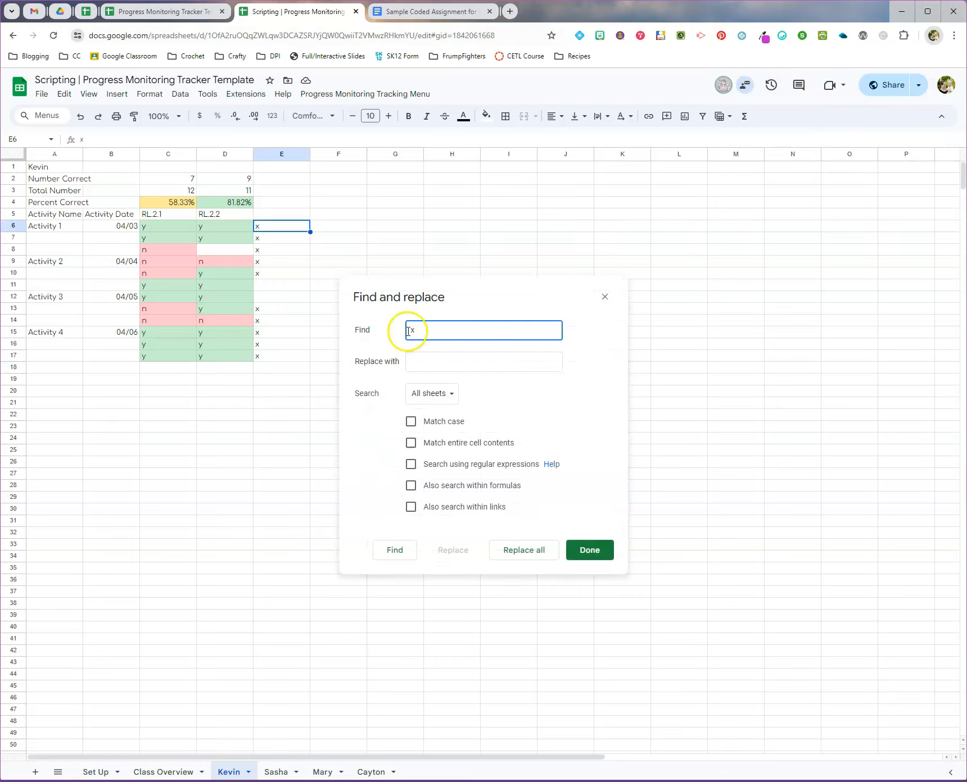
{"action": "left_click", "coordinate": [424, 361]}
{"action": "type", "text": "y"}
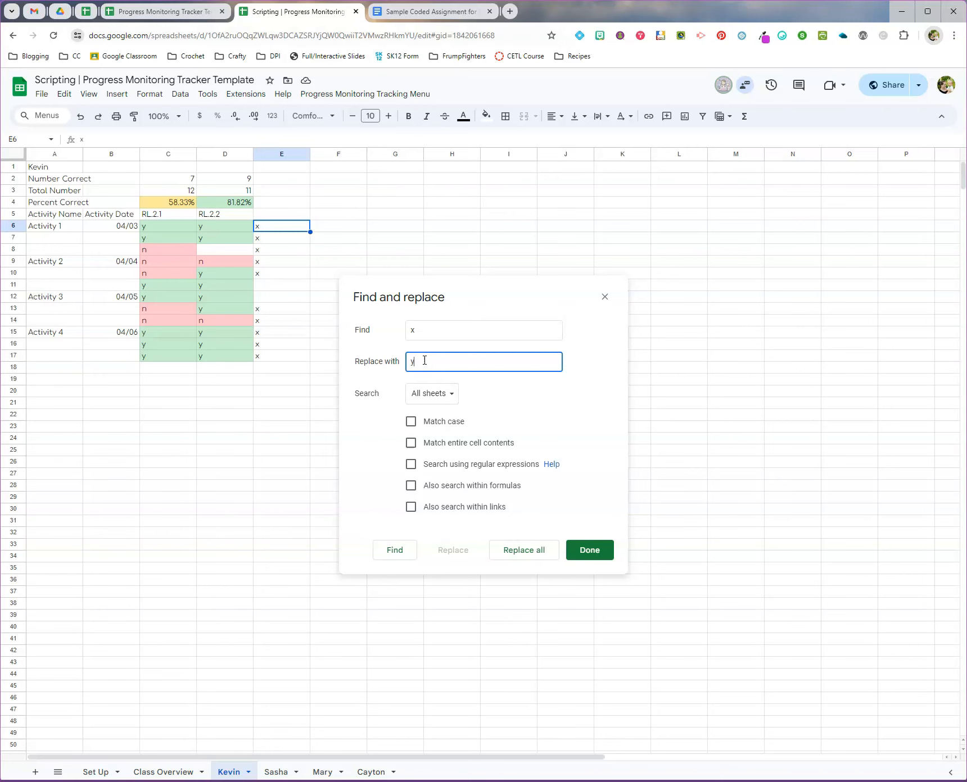
{"action": "left_click", "coordinate": [508, 554]}
{"action": "left_click", "coordinate": [542, 453]}
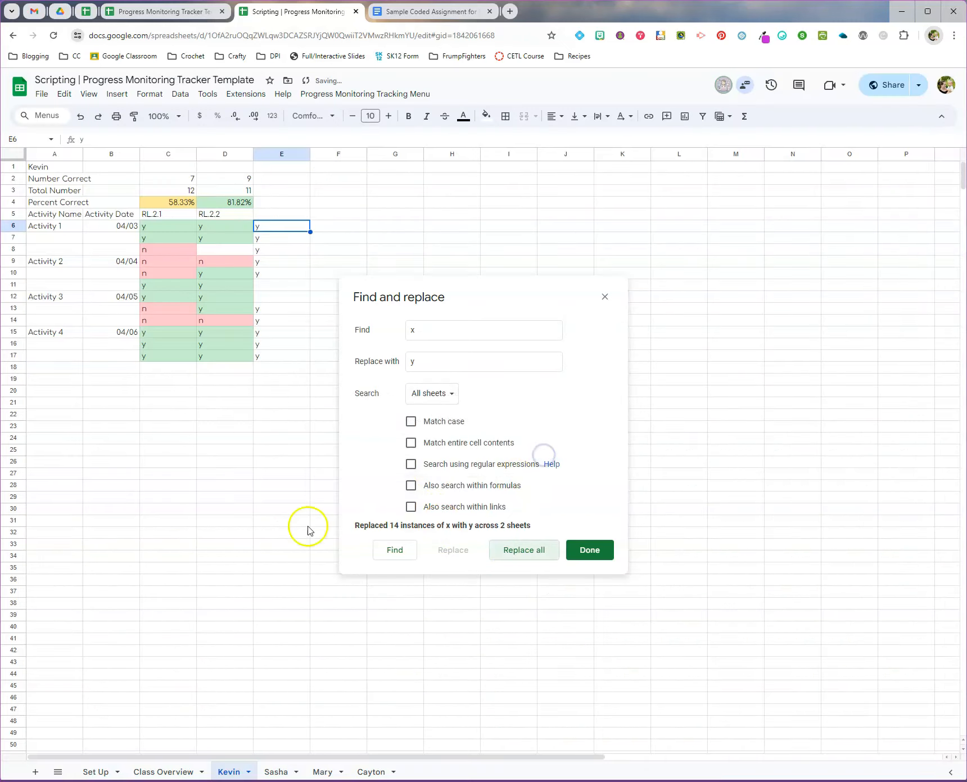
{"action": "left_click", "coordinate": [216, 506]}
{"action": "left_click", "coordinate": [590, 550]}
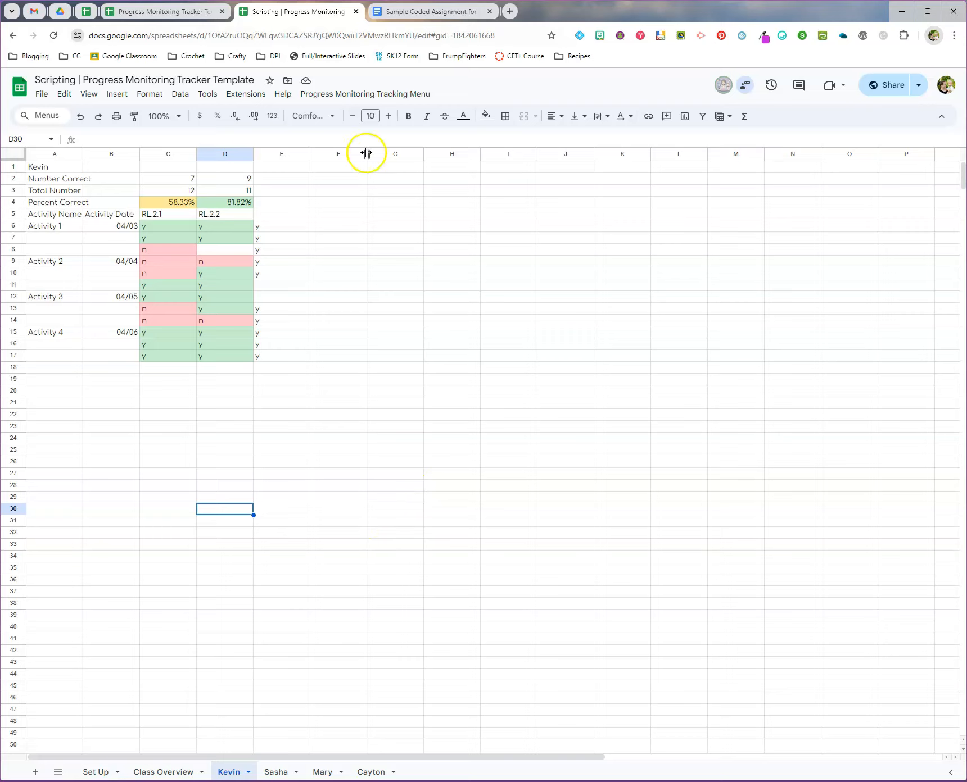
Step: Run the Update Data script again from the first student's sheet with the replaced entries in column E
{"action": "left_click", "coordinate": [351, 94]}
{"action": "left_click", "coordinate": [363, 129]}
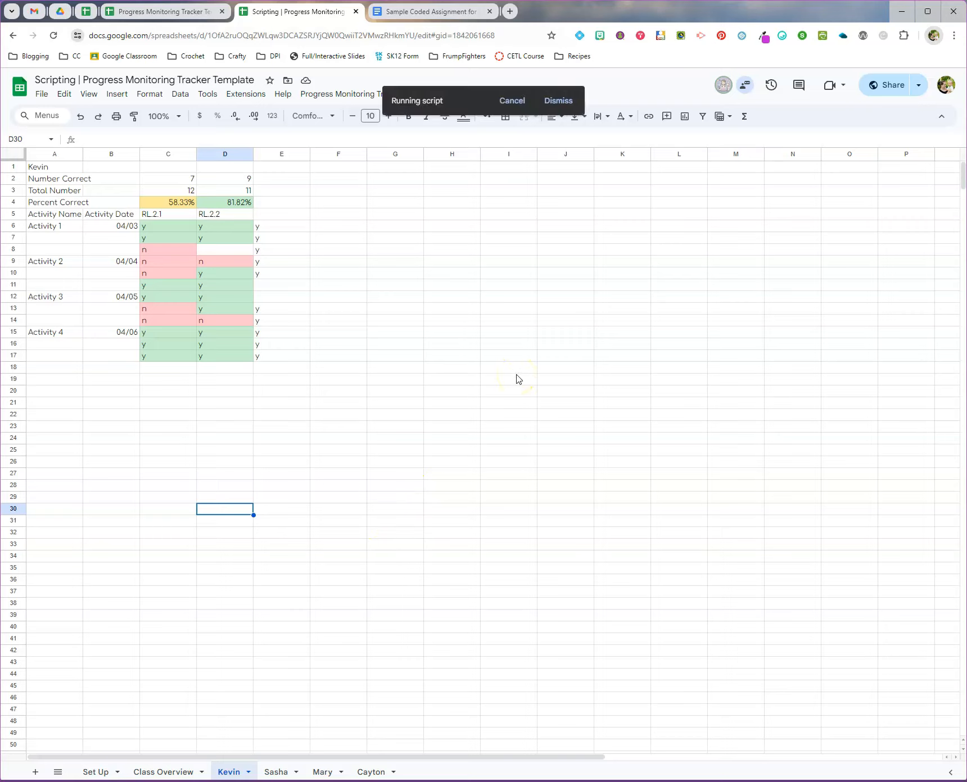
{"action": "left_click", "coordinate": [376, 348]}
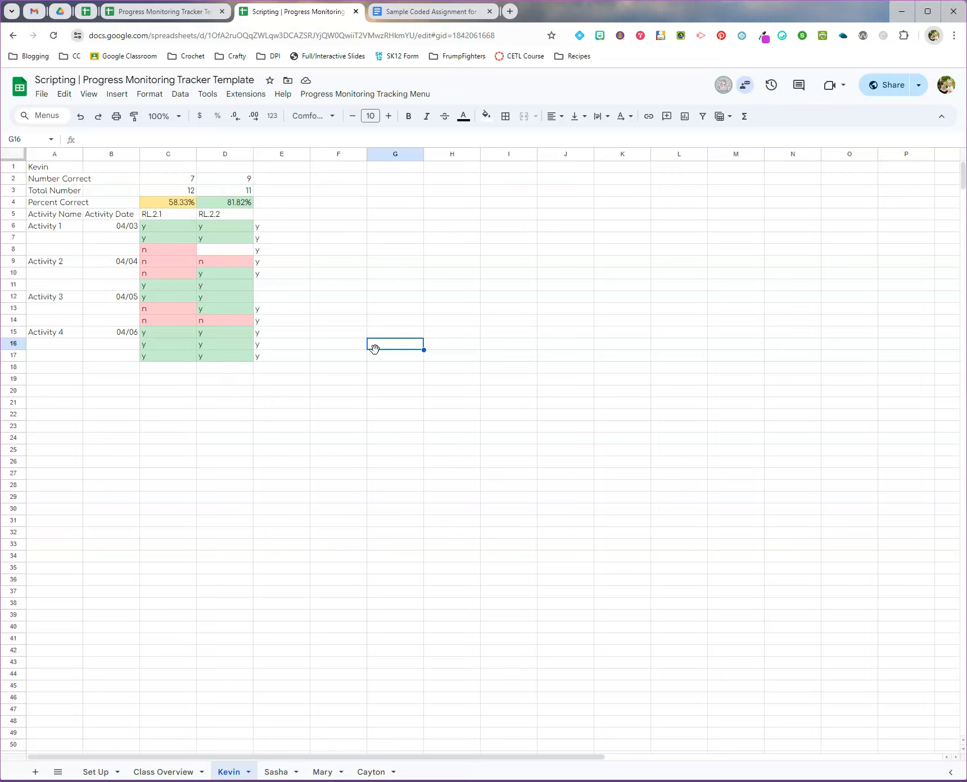
{"action": "left_click", "coordinate": [376, 346]}
{"action": "left_click", "coordinate": [383, 347]}
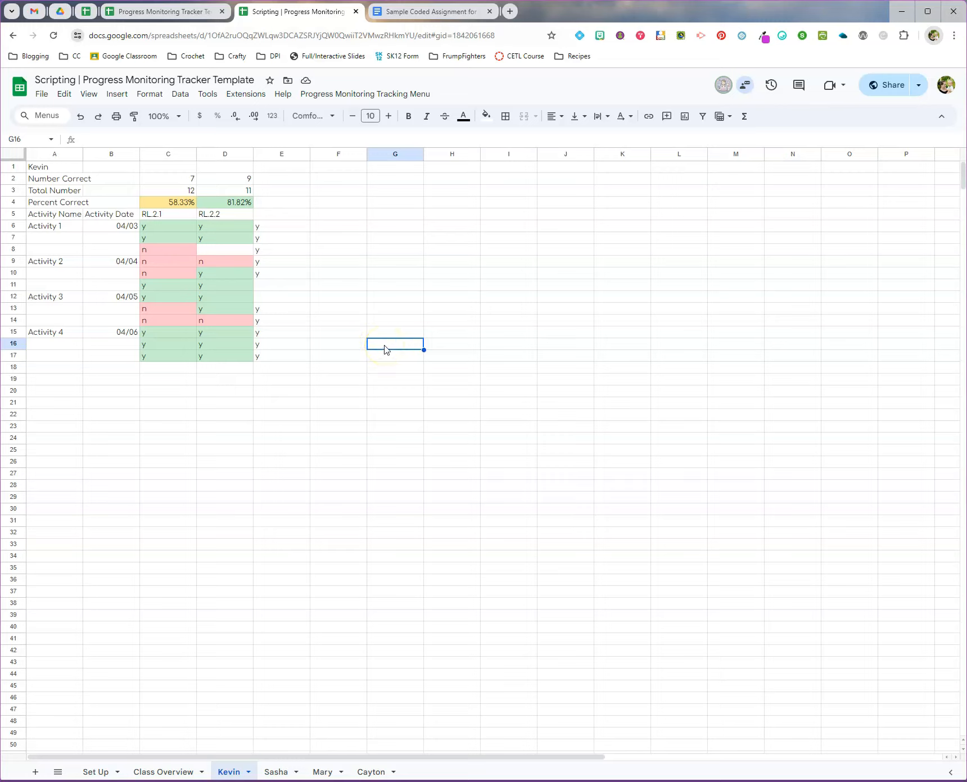